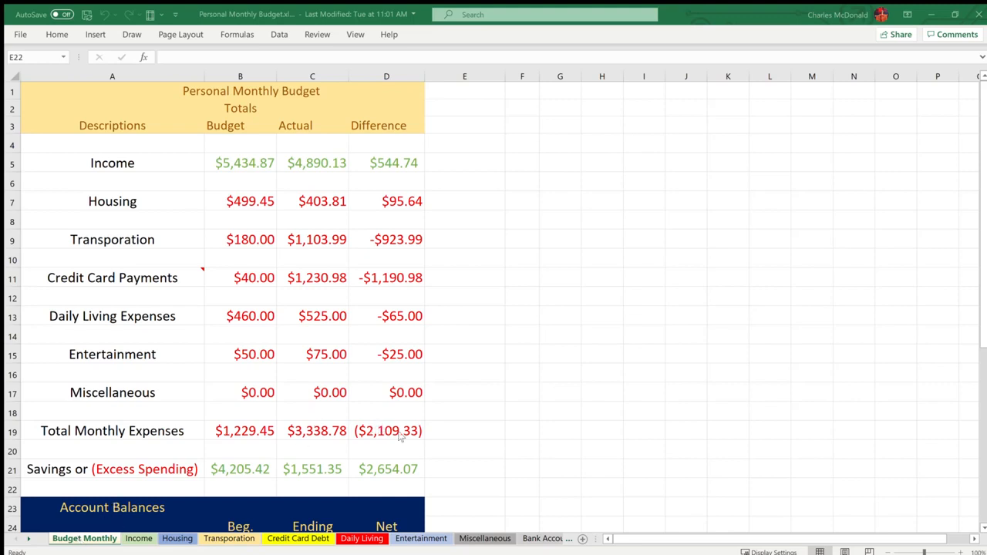
# Review the monthly budget totals and account balances, and read the note beside Transfer to Saving.
pyautogui.scroll(-8, 463, 478)
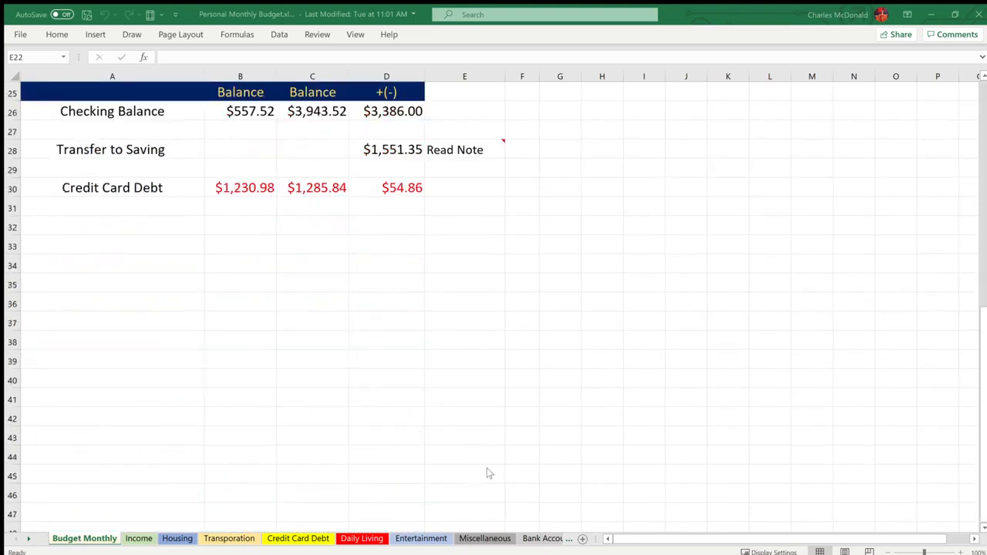
pyautogui.scroll(3, 485, 458)
pyautogui.scroll(1, 486, 458)
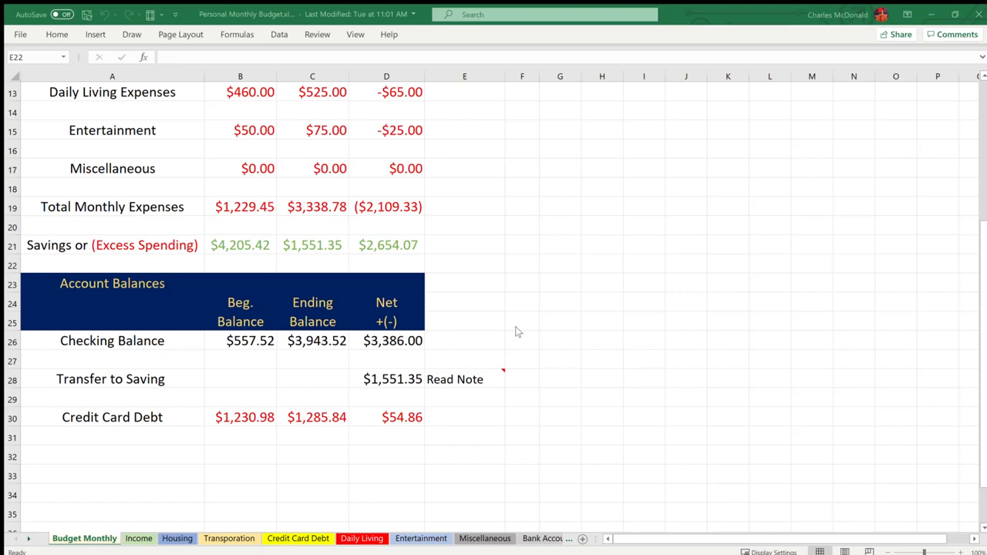
pyautogui.click(492, 379)
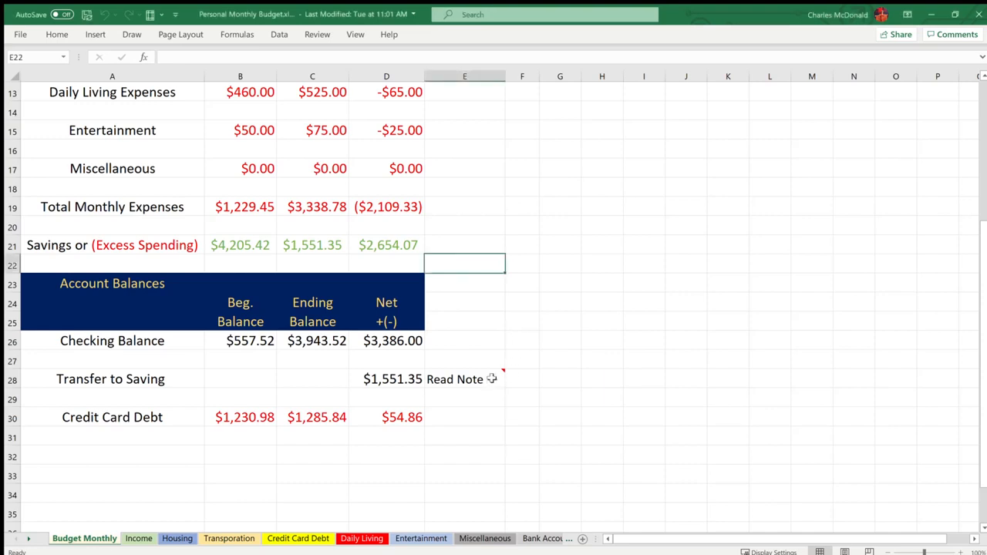
pyautogui.moveTo(487, 378)
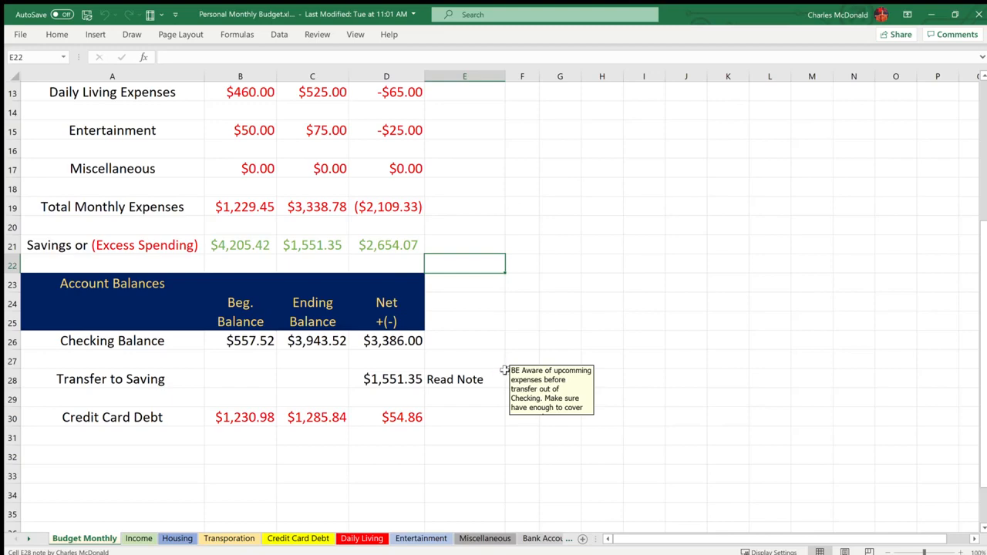
pyautogui.scroll(4, 462, 363)
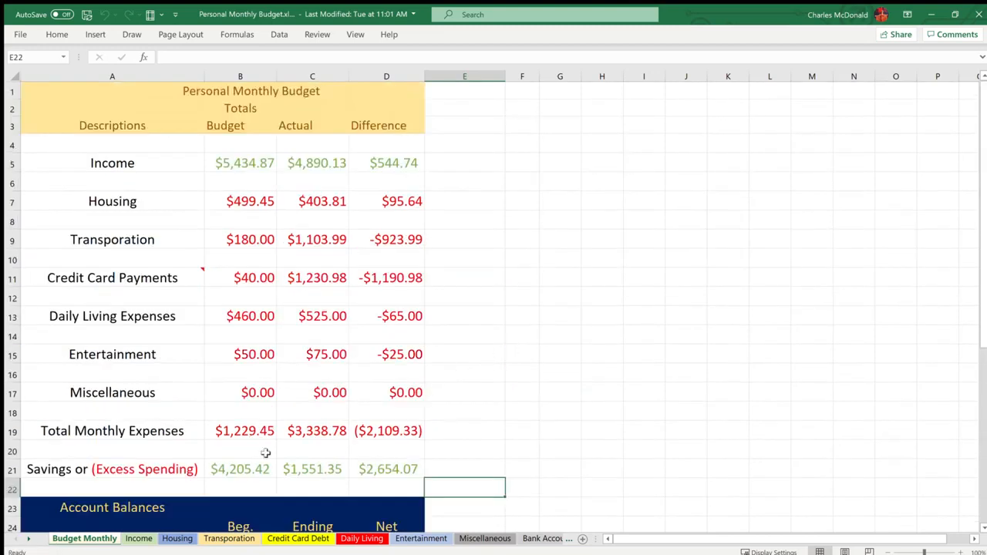
# Examine the Income sheet from the weekly work pay rows down to Total Income, including the note cell beside Interest.
pyautogui.click(138, 538)
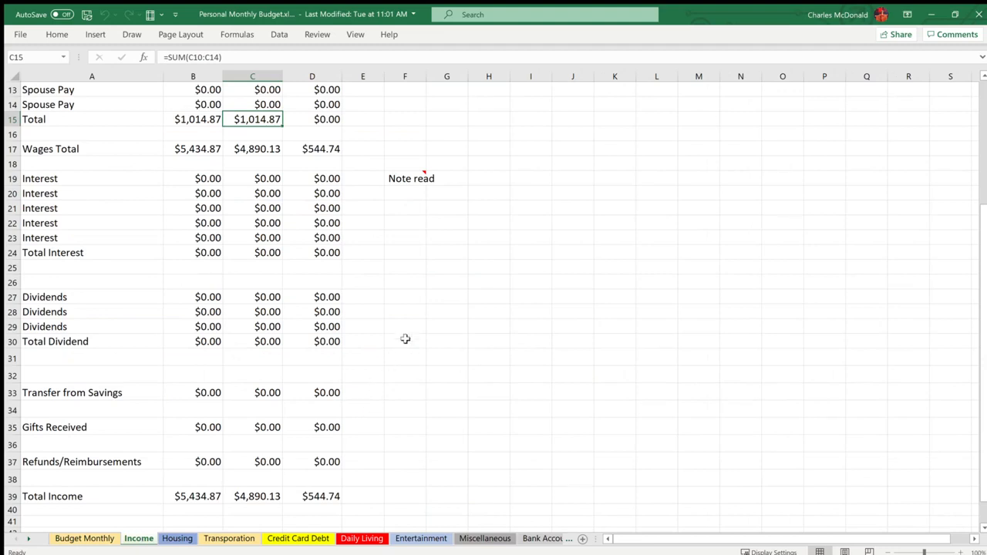
pyautogui.scroll(4, 401, 316)
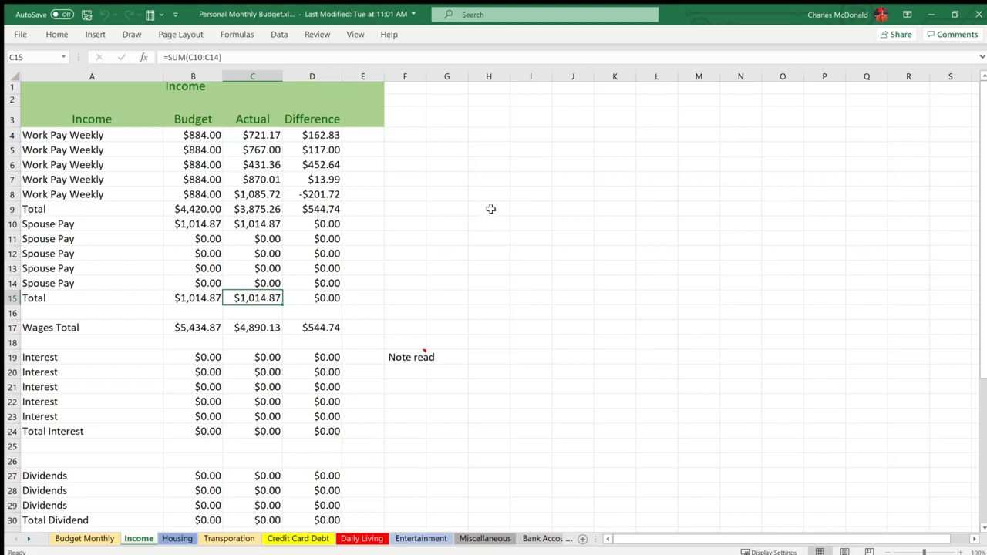
pyautogui.click(260, 138)
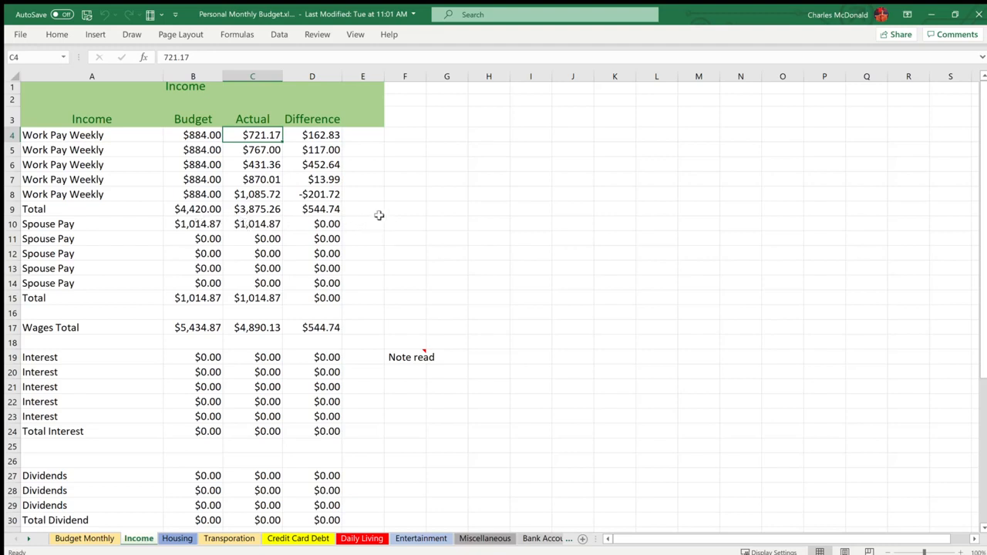
pyautogui.scroll(-3, 394, 216)
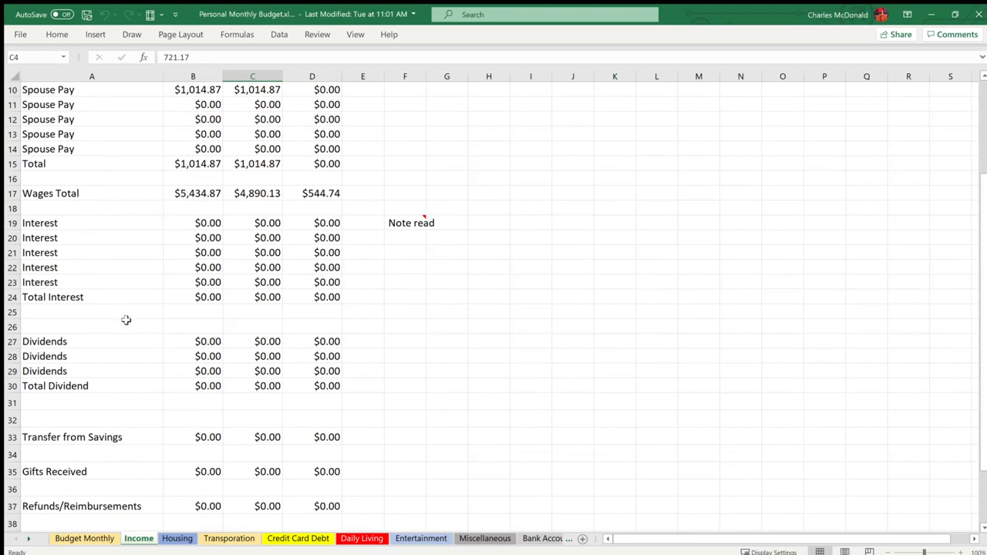
pyautogui.scroll(-3, 131, 312)
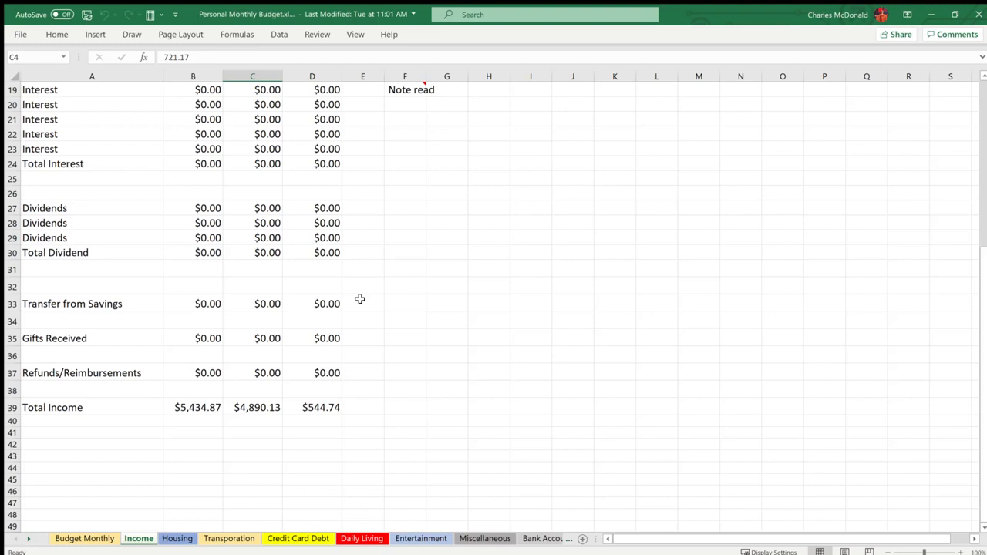
pyautogui.scroll(5, 370, 291)
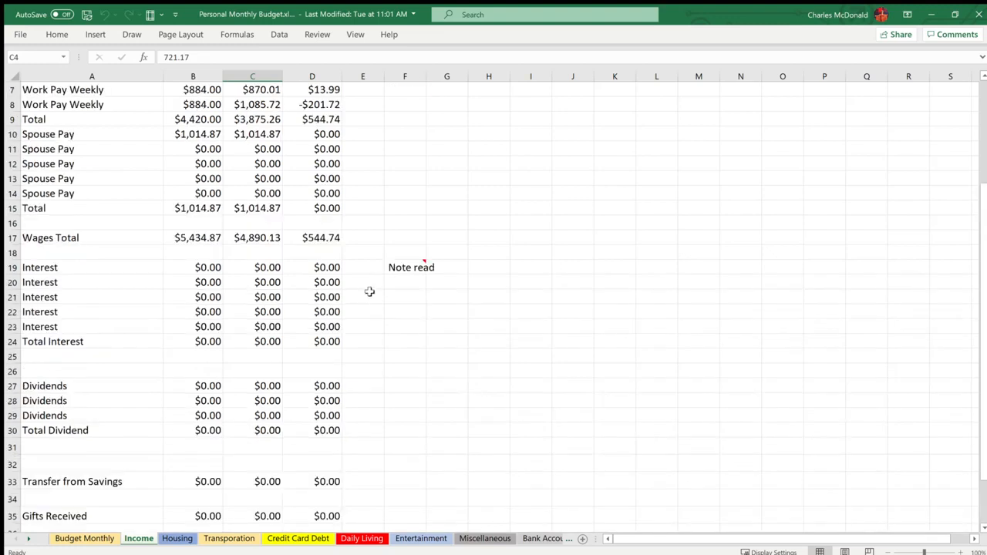
pyautogui.click(411, 312)
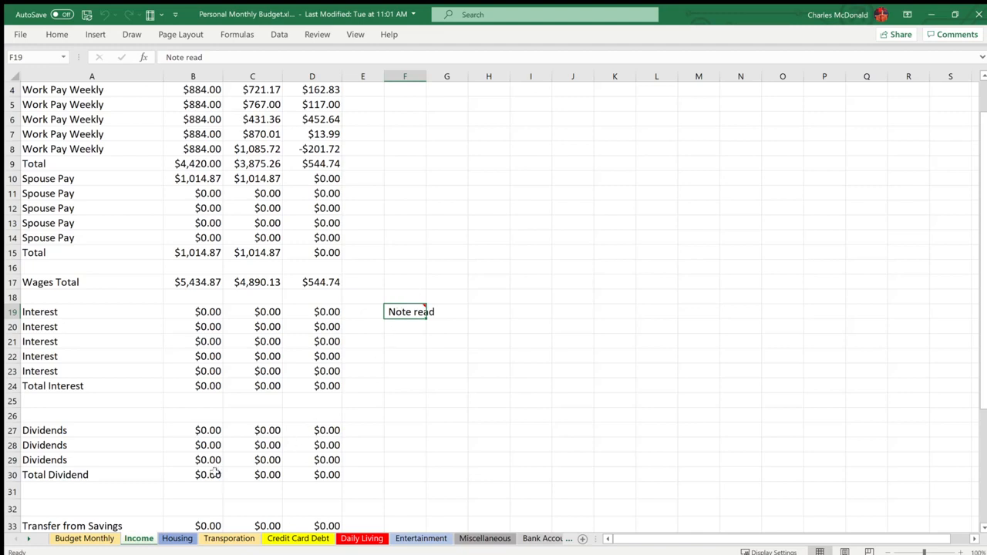
# Review the Housing and Transporation sheets, and inspect Card 2's adjusted balance formula and the note cell on the Credit Card Debt sheet.
pyautogui.click(179, 540)
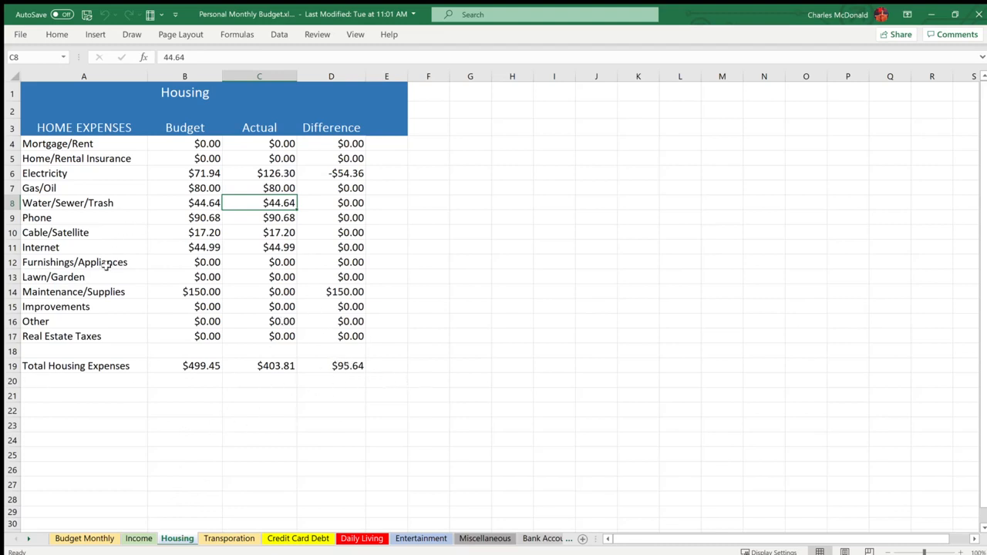
pyautogui.click(224, 535)
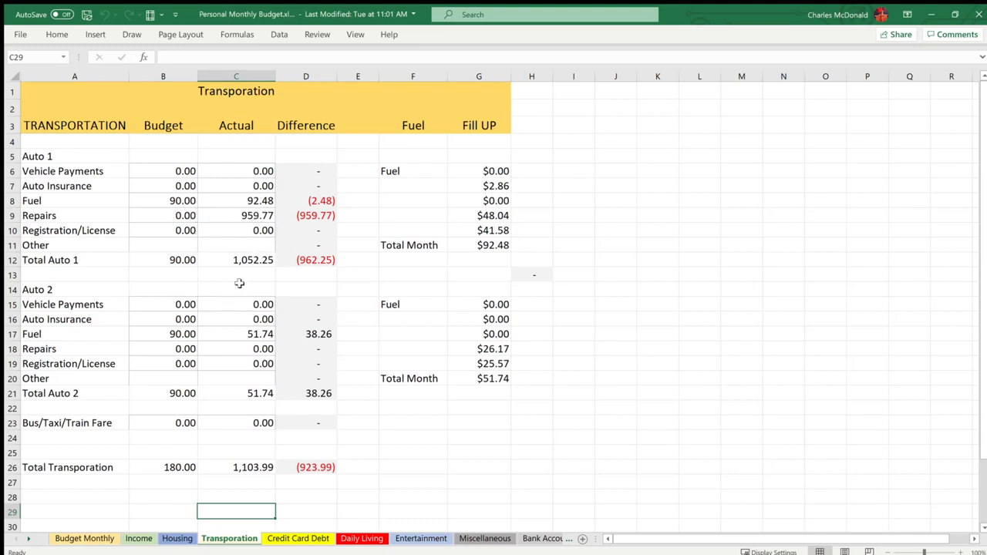
pyautogui.click(300, 538)
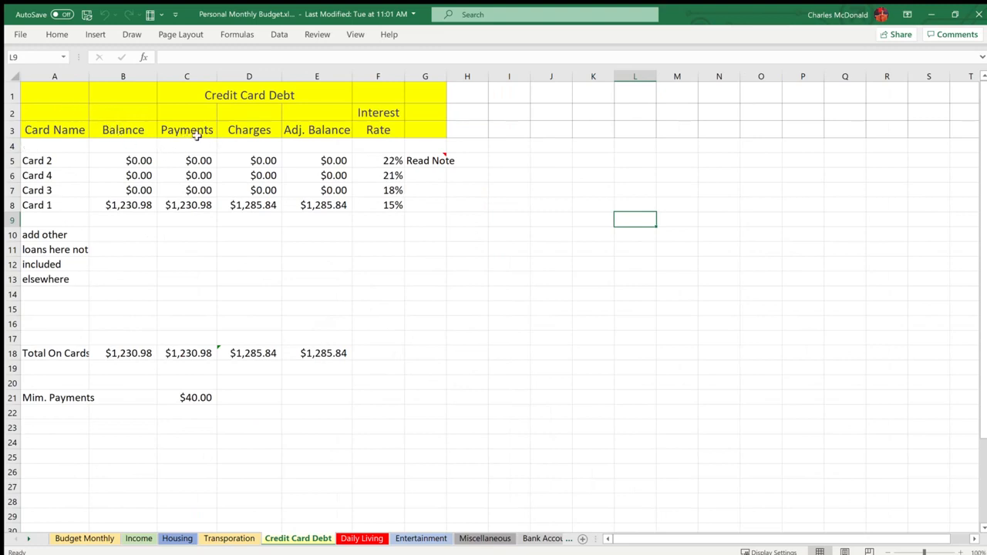
pyautogui.click(334, 160)
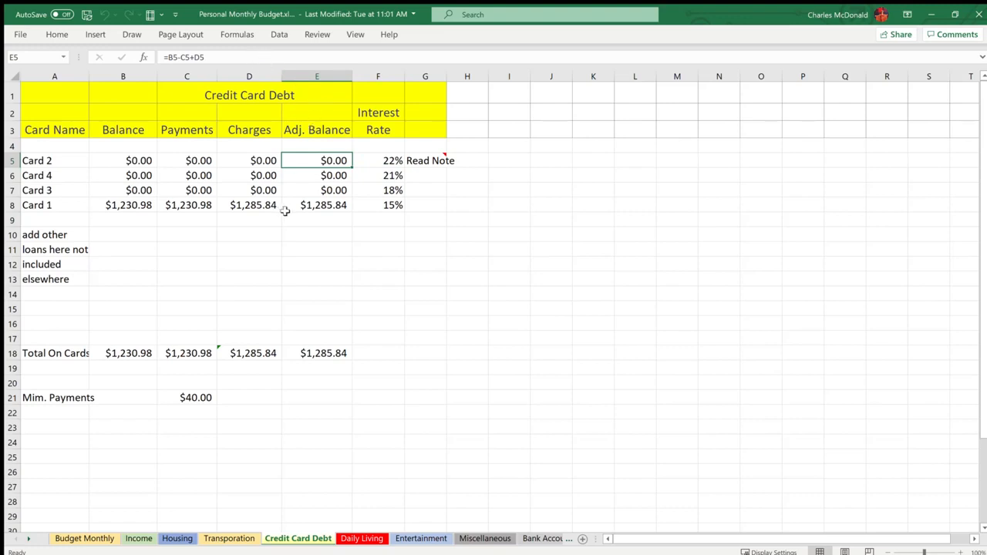
pyautogui.click(430, 161)
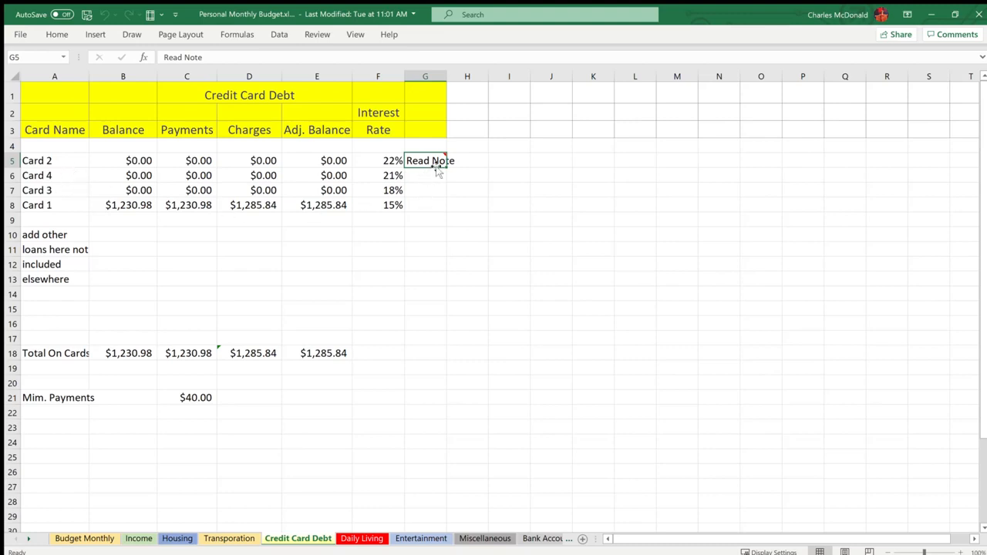
pyautogui.moveTo(435, 165)
# Review the Daily Living, Entertainment and Miscellaneous sheets and the checking account's end-of-month balance on the Bank Accounts sheet.
pyautogui.click(364, 539)
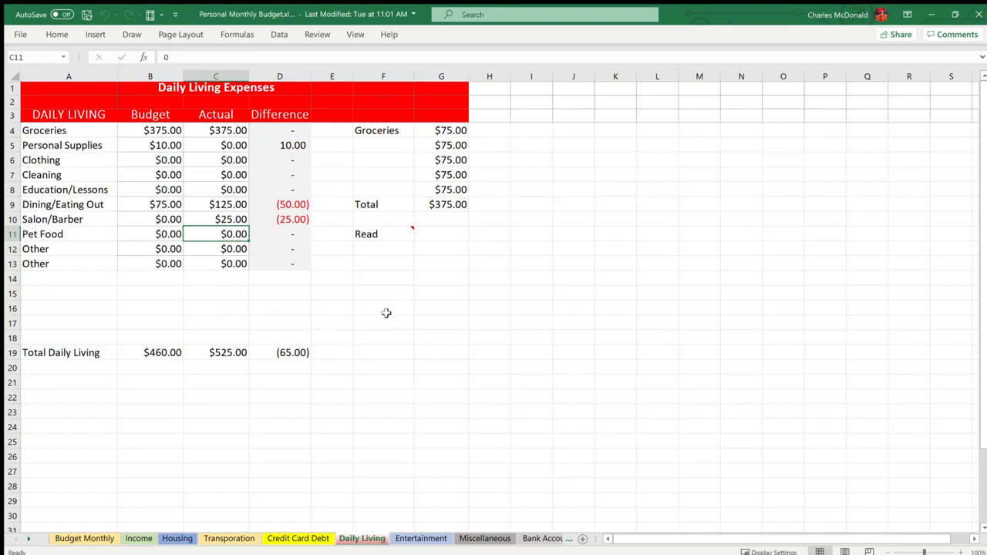
pyautogui.click(422, 537)
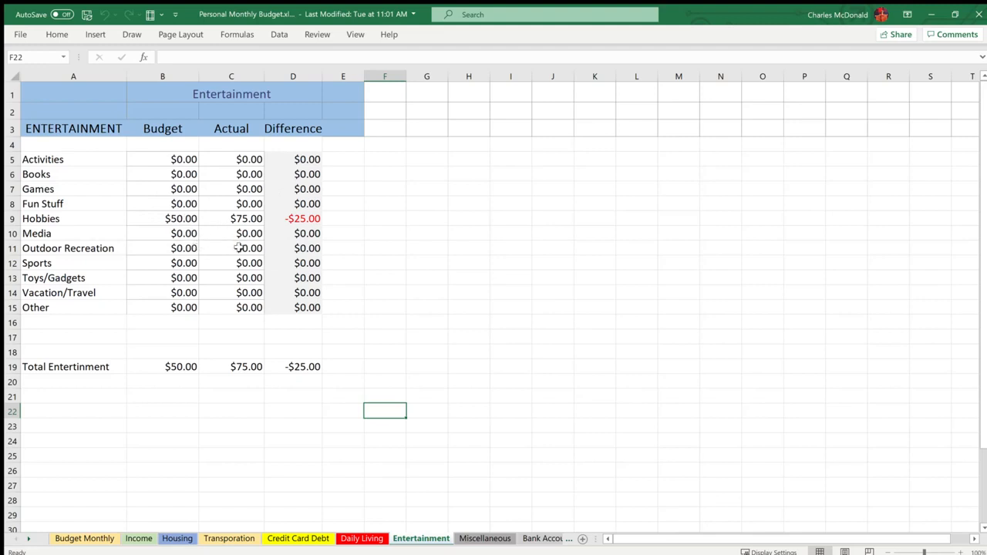
pyautogui.click(487, 539)
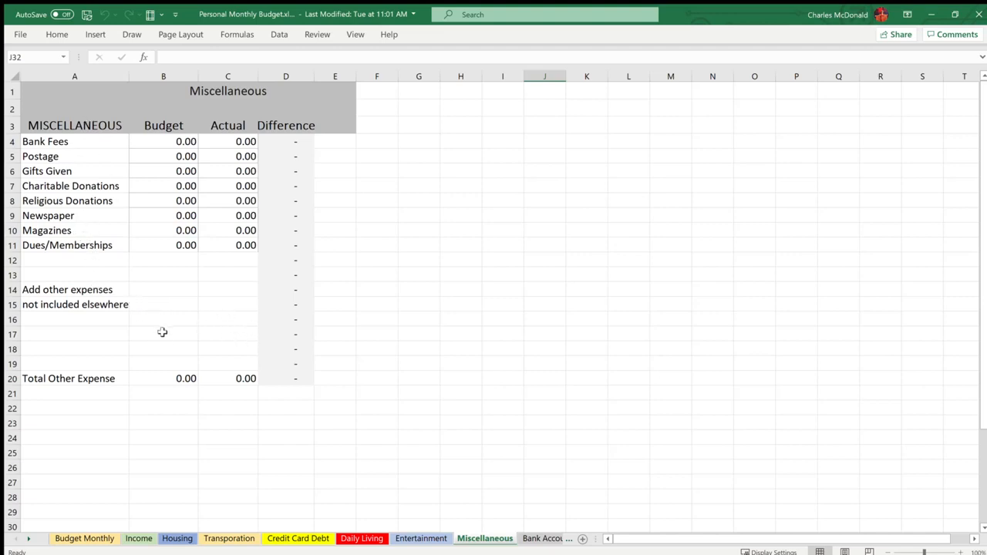
pyautogui.click(550, 537)
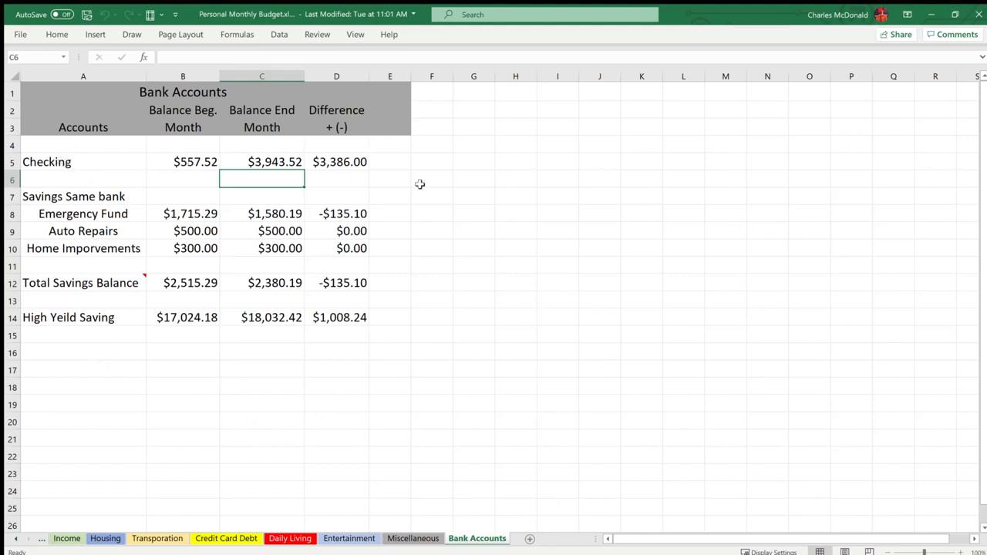
pyautogui.click(276, 163)
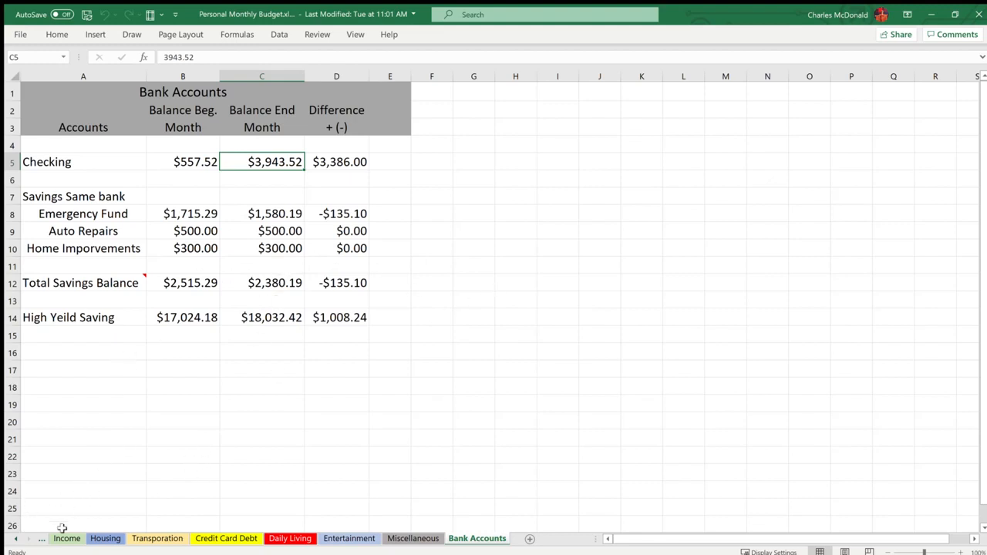
# Return to the Budget Monthly sheet and compare the credit card payments and expense totals with the account balances.
pyautogui.click(11, 538)
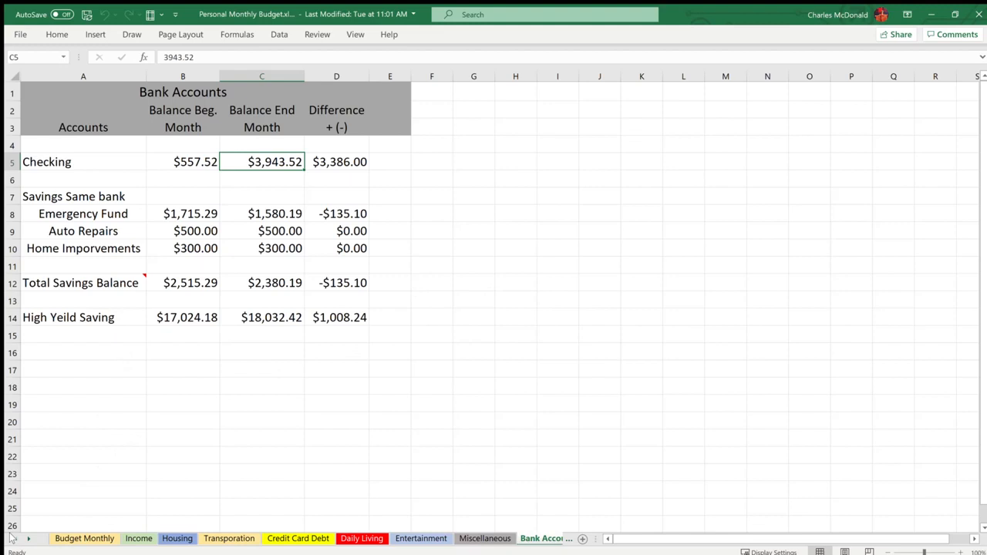
pyautogui.click(82, 539)
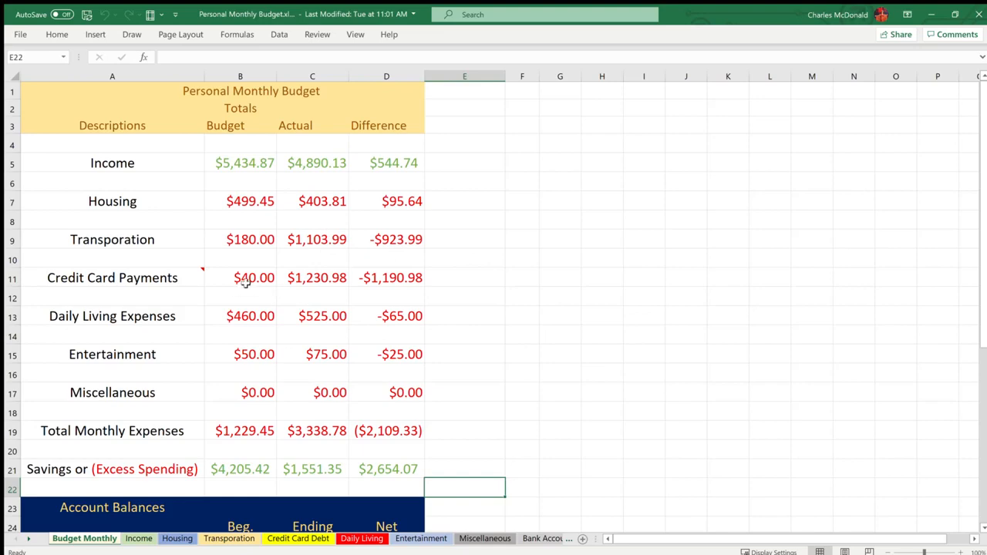
pyautogui.scroll(-2, 247, 282)
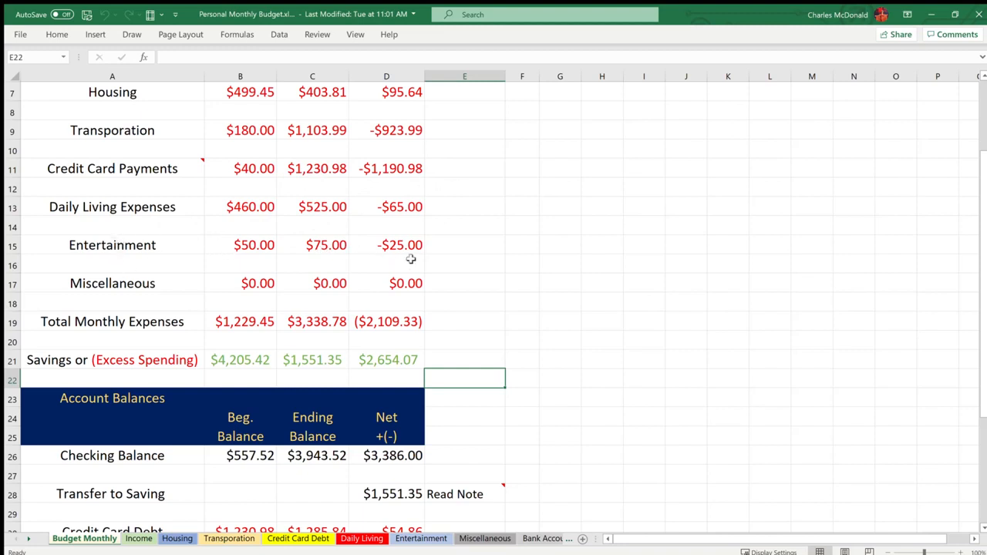
pyautogui.scroll(-2, 456, 260)
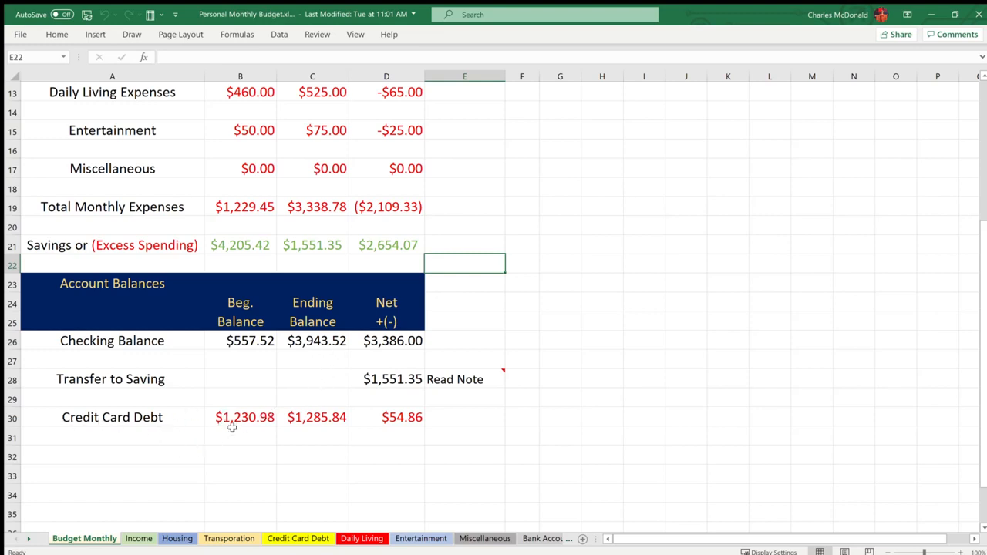
pyautogui.scroll(2, 243, 420)
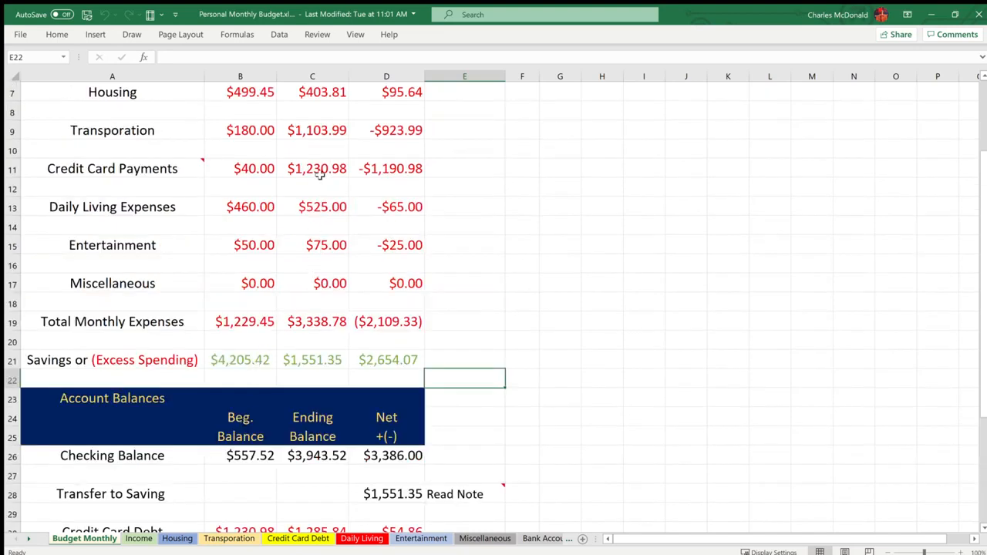
pyautogui.scroll(-2, 321, 194)
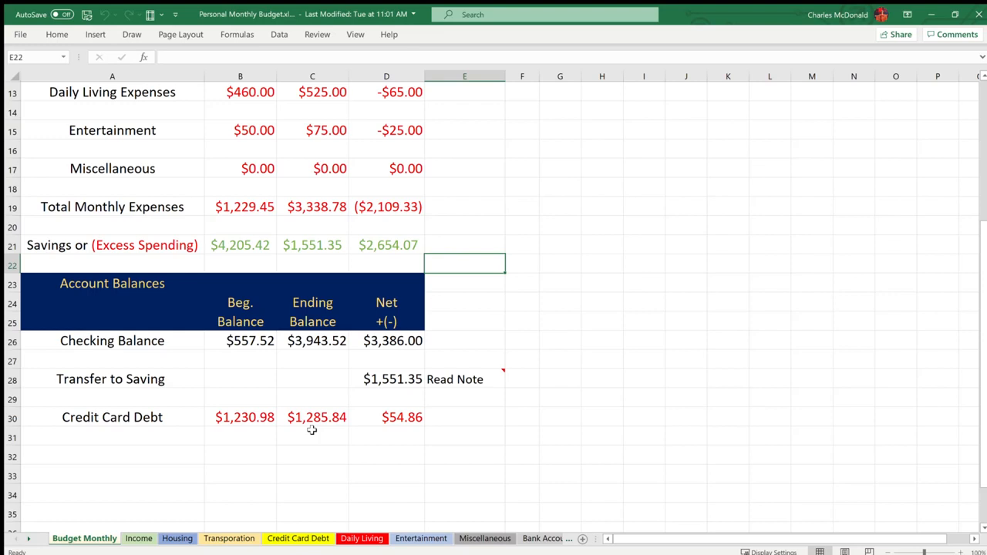
# On the Entertainment sheet, replace the Hobbies actual amount with a copy of the $0.00 actual amount for Fun Stuff.
pyautogui.click(421, 538)
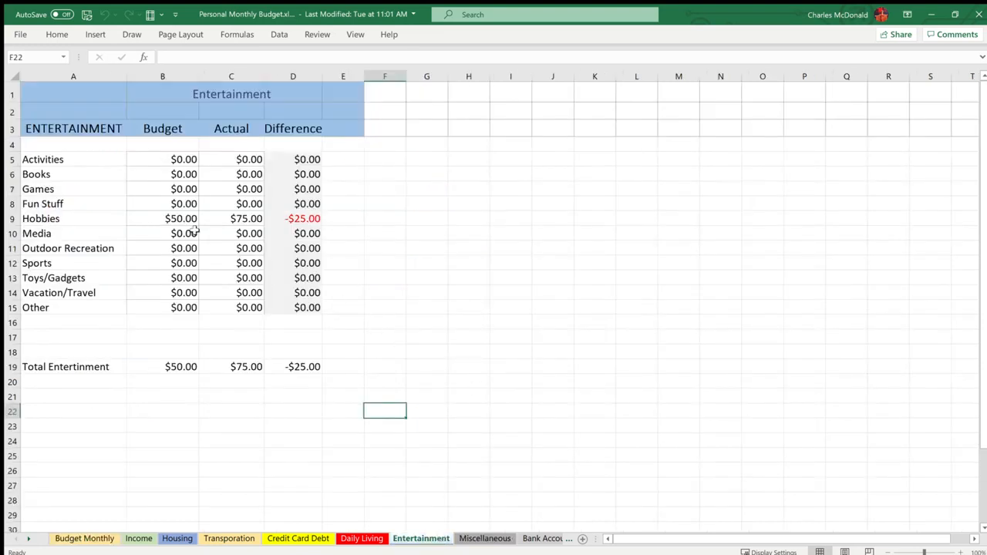
pyautogui.click(253, 203)
pyautogui.hotkey('ctrl', 'c')
pyautogui.press('Down')
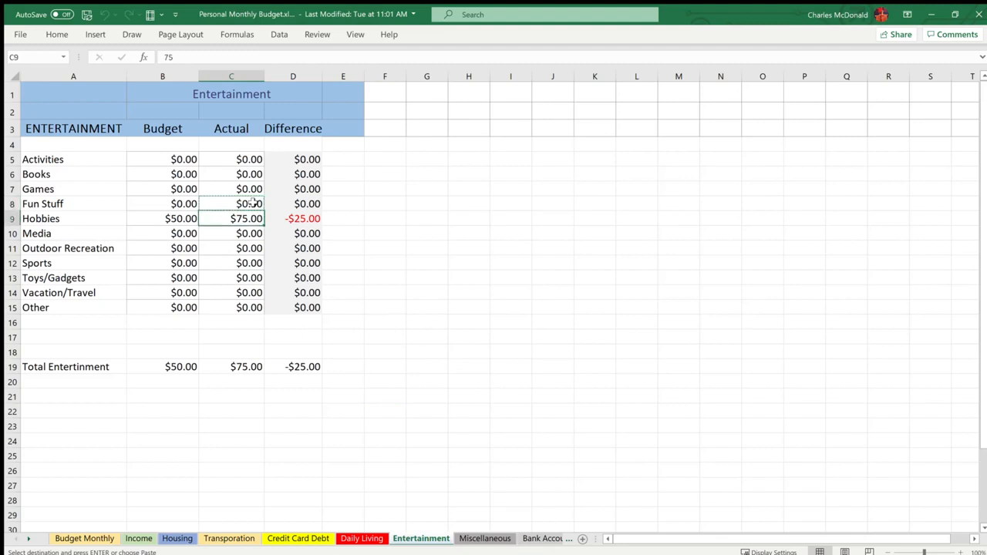
pyautogui.hotkey('ctrl', 'v')
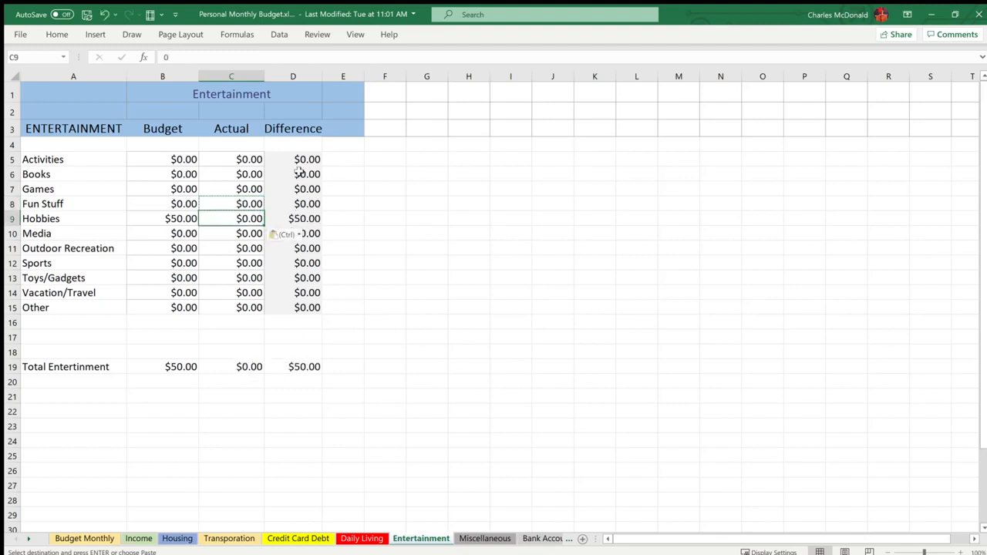
# Set the Hobbies budget on the Entertainment sheet to $75.00.
pyautogui.click(193, 219)
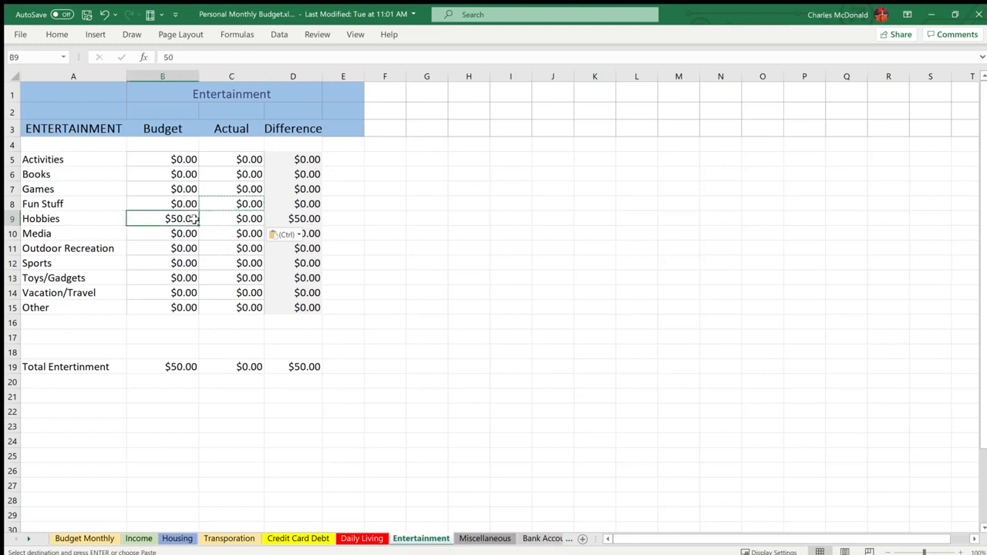
pyautogui.write('7')
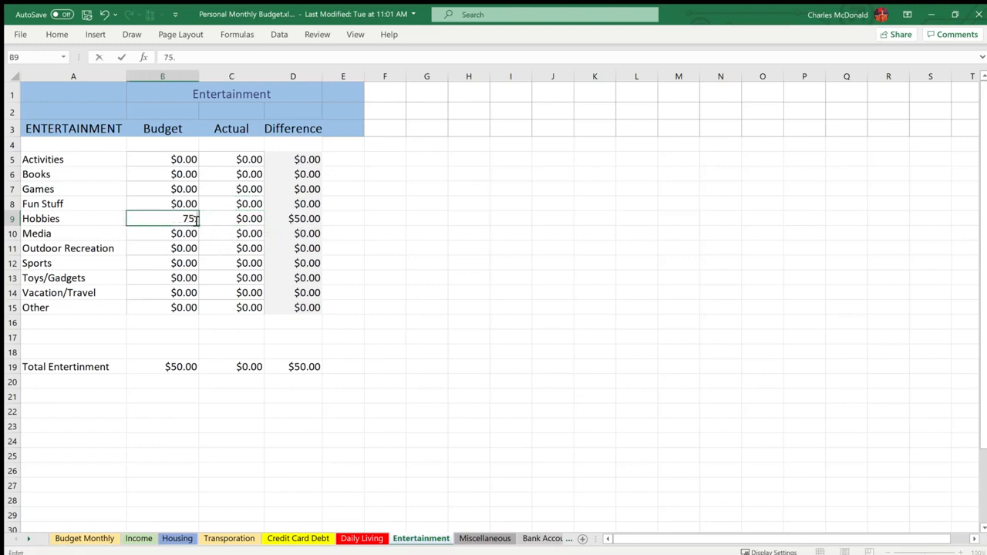
pyautogui.write('5.')
pyautogui.press('Return')
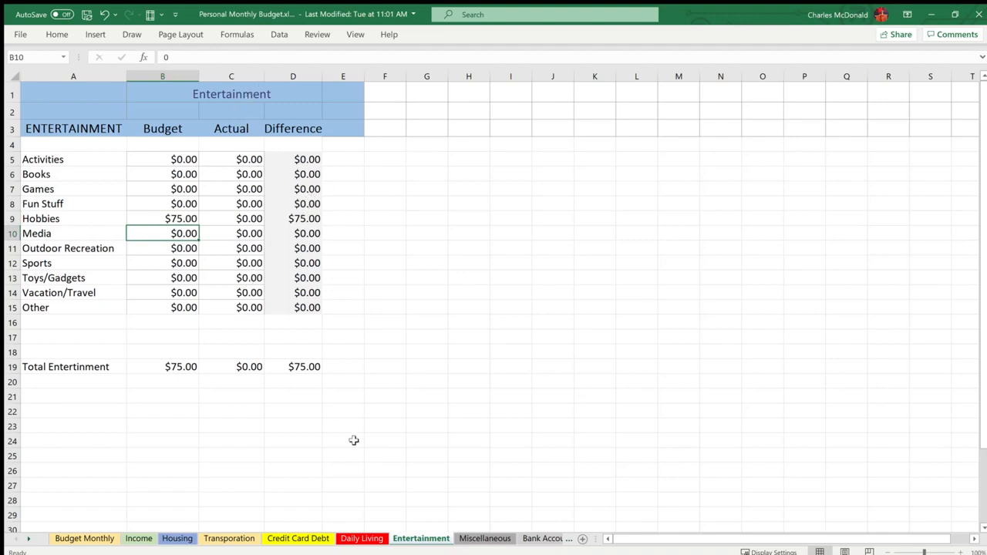
# On the Daily Living sheet, replace the Groceries actual amount by copying the $0.00 actual amounts from Personal Supplies through Education/Lessons.
pyautogui.click(485, 539)
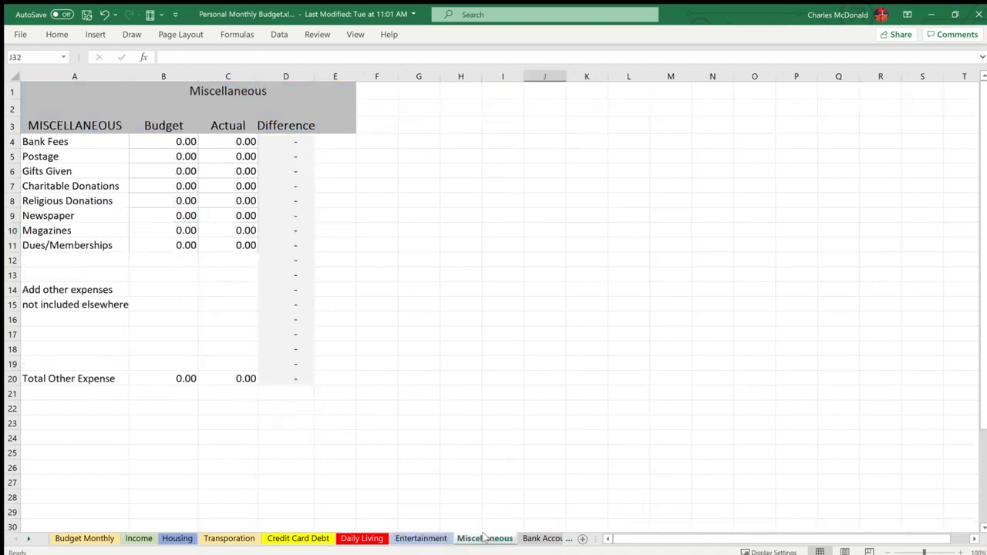
pyautogui.click(362, 538)
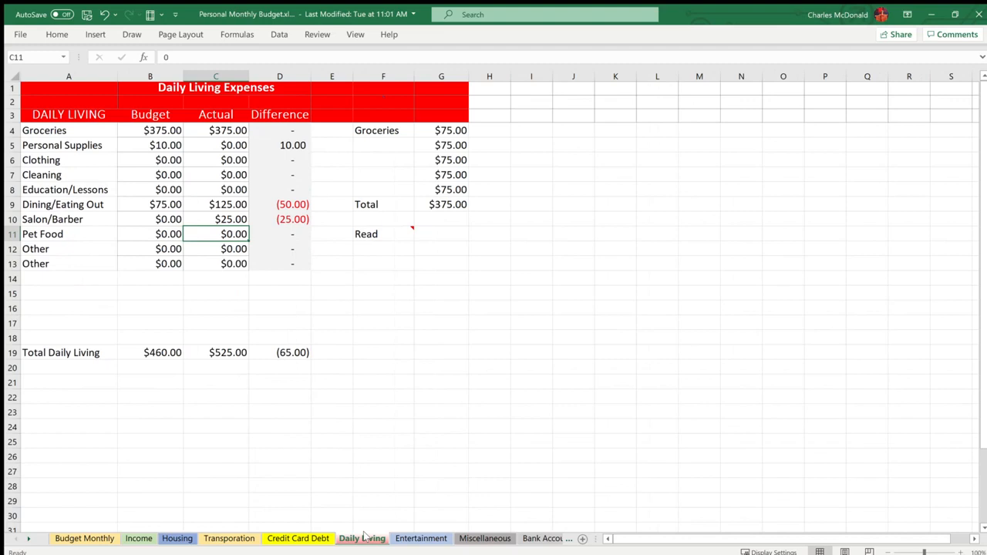
pyautogui.moveTo(218, 145); pyautogui.dragTo(215, 189)
pyautogui.hotkey('ctrl', 'c')
pyautogui.click(230, 132)
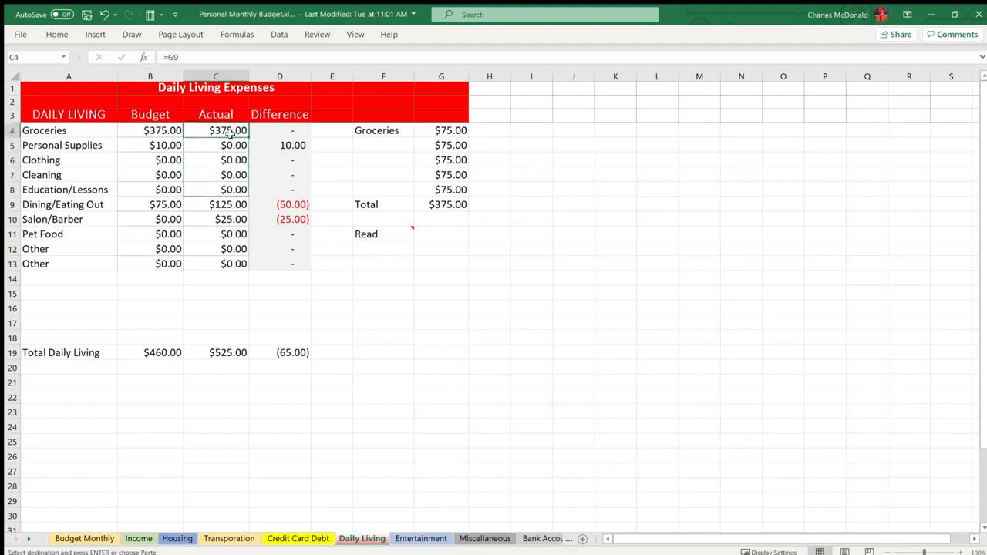
pyautogui.hotkey('ctrl', 'v')
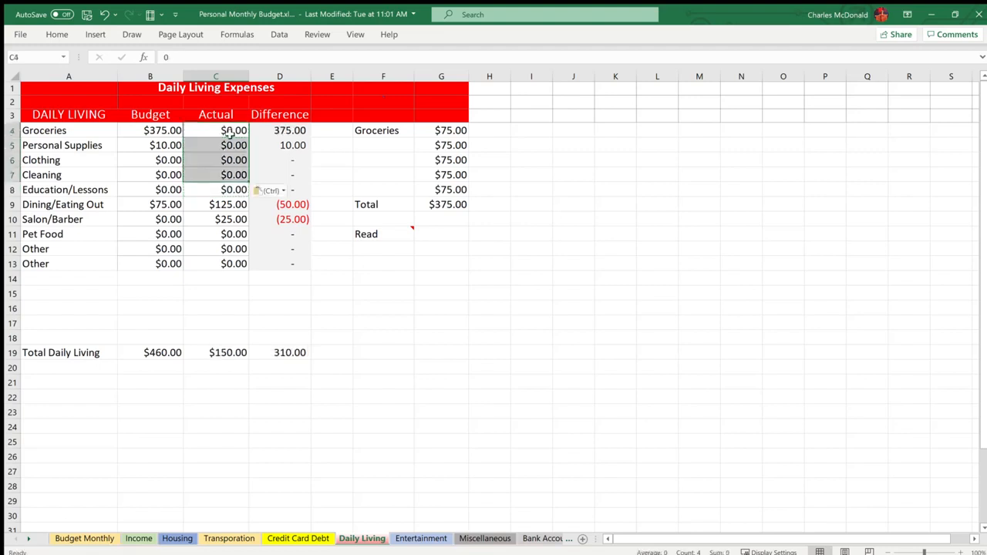
pyautogui.click(234, 188)
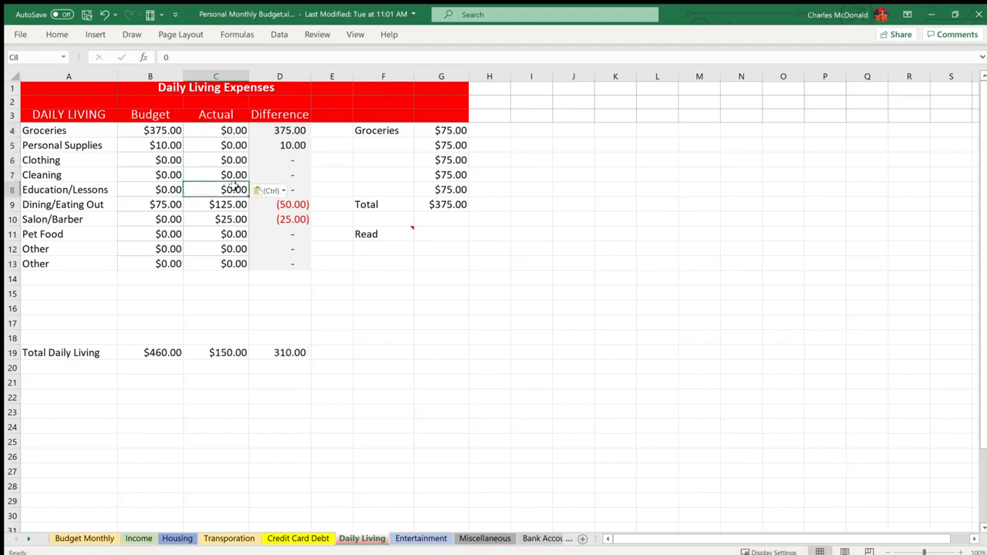
pyautogui.click(229, 175)
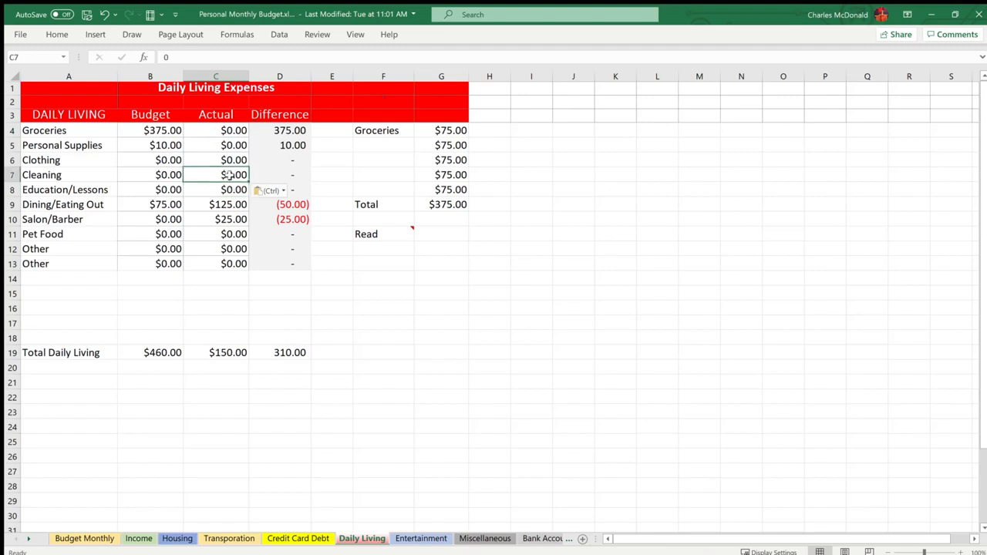
# Copy the $0.00 actual amounts from Groceries through Cleaning over the Dining/Eating Out through first Other actual amounts.
pyautogui.moveTo(237, 131); pyautogui.dragTo(233, 173)
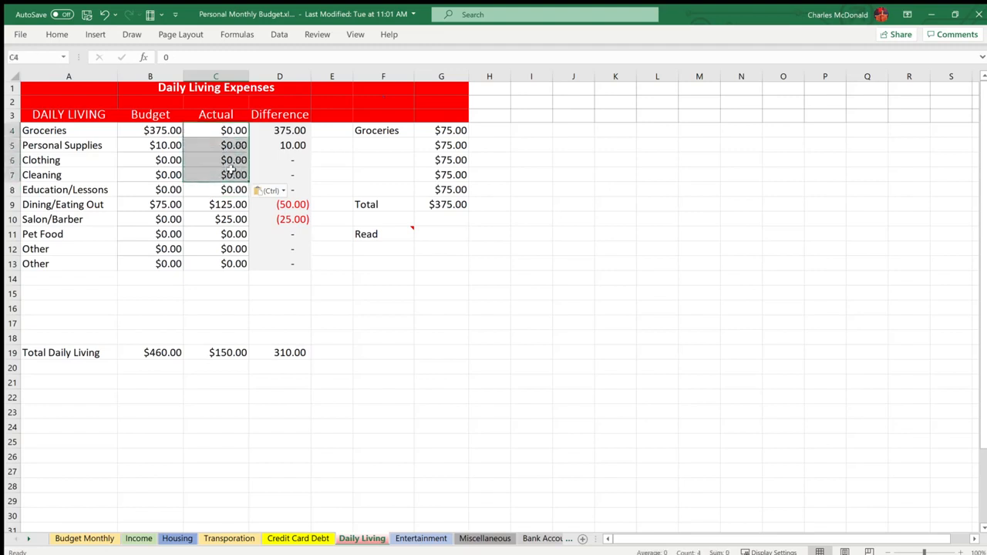
pyautogui.hotkey('ctrl', 'c')
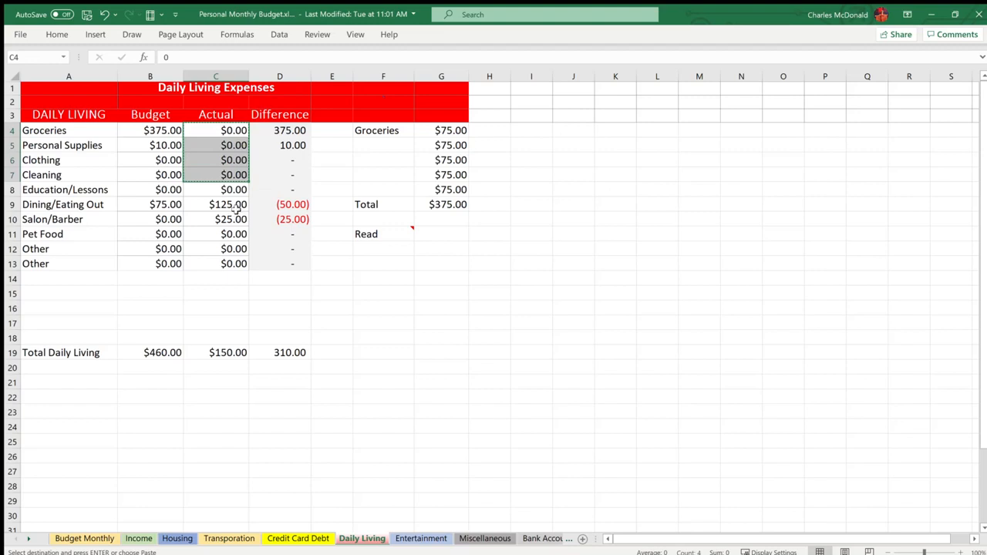
pyautogui.click(233, 202)
pyautogui.hotkey('ctrl', 'v')
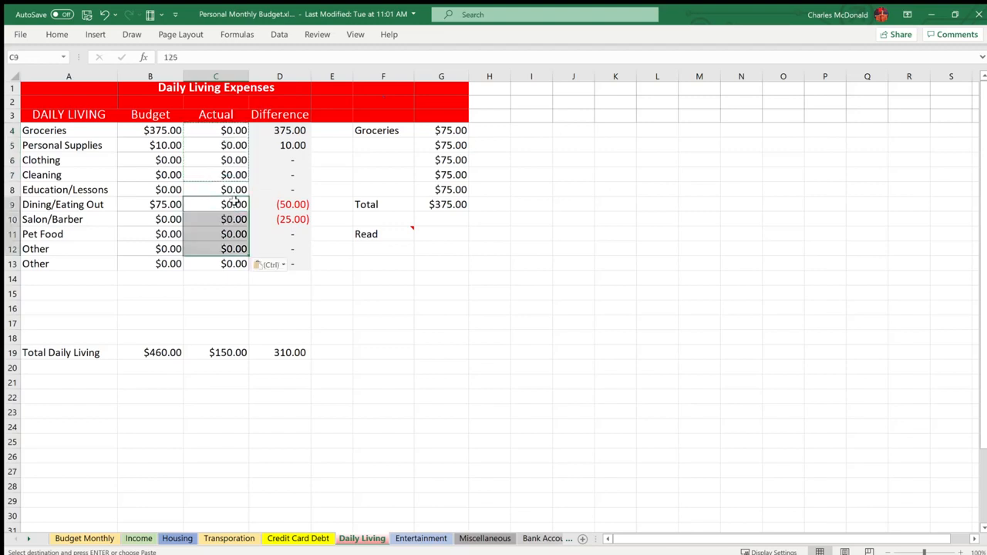
pyautogui.click(222, 278)
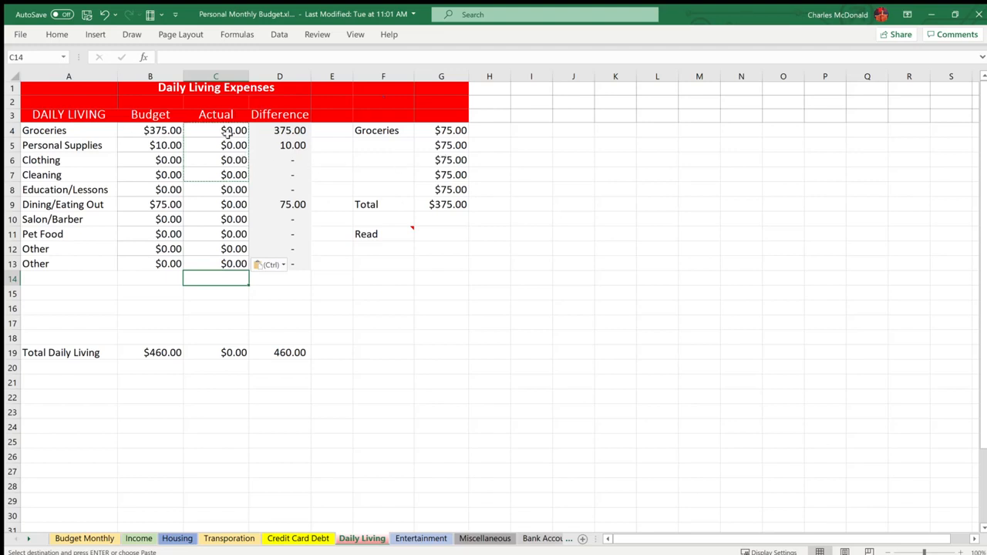
# Try to link the Groceries actual amount to the groceries total with the formula -G9.
pyautogui.click(439, 205)
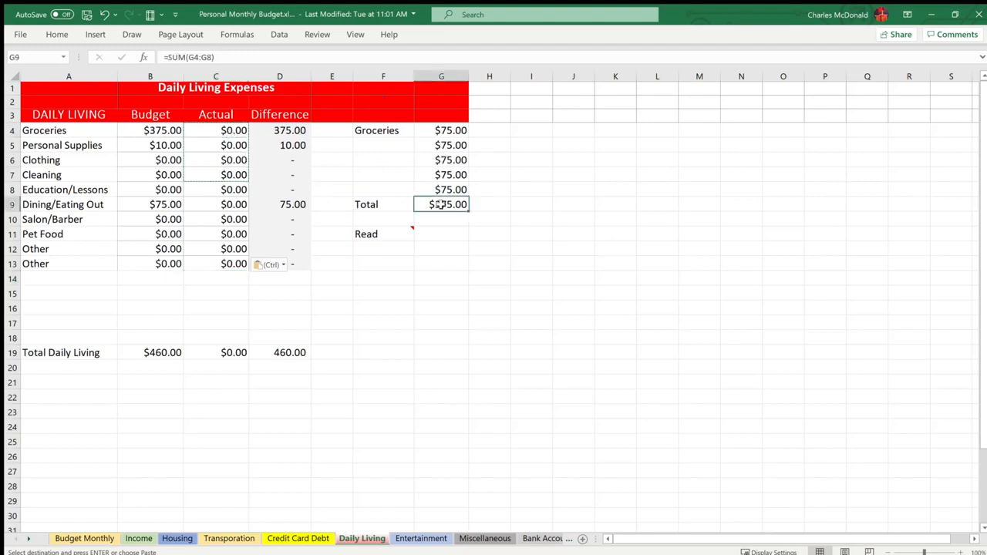
pyautogui.click(225, 129)
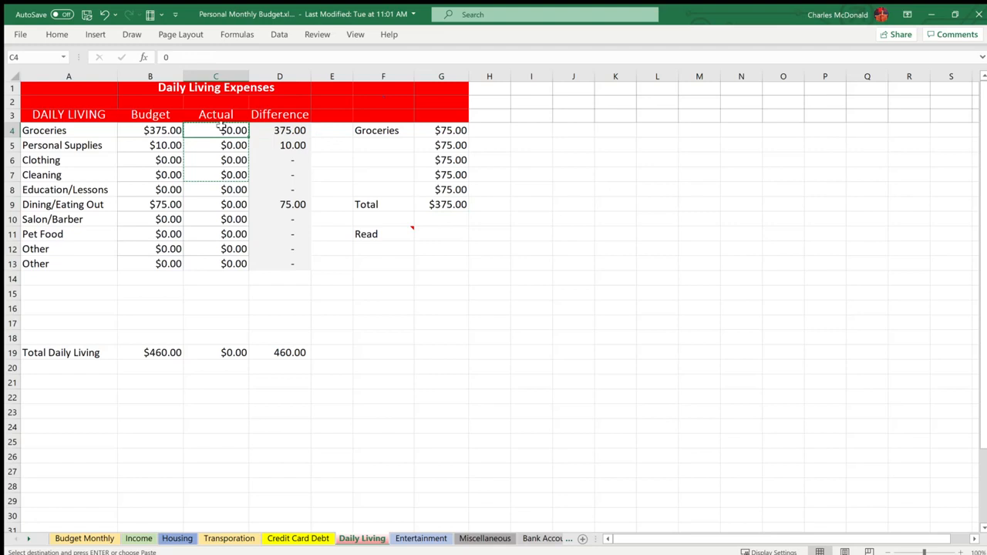
pyautogui.write('=')
pyautogui.click(424, 205)
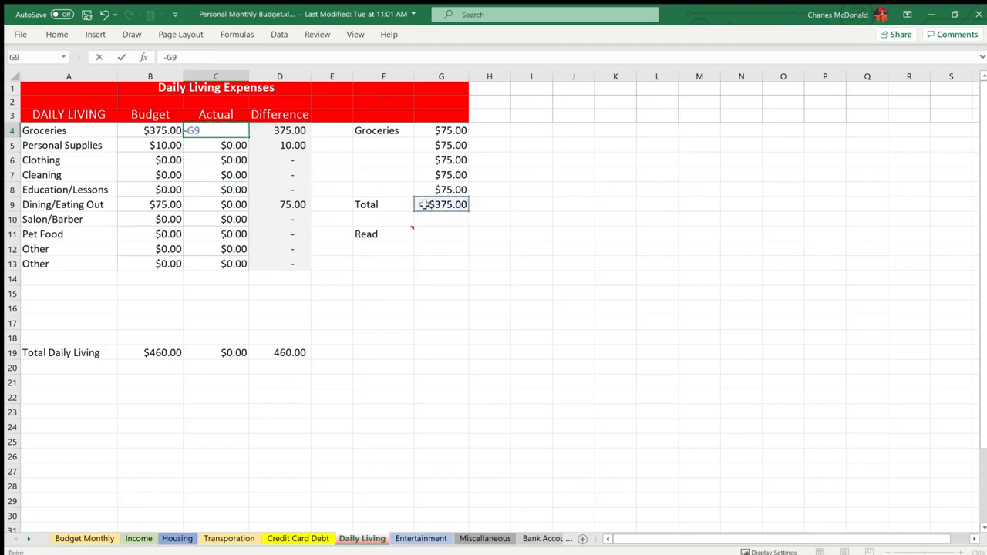
pyautogui.press('Return')
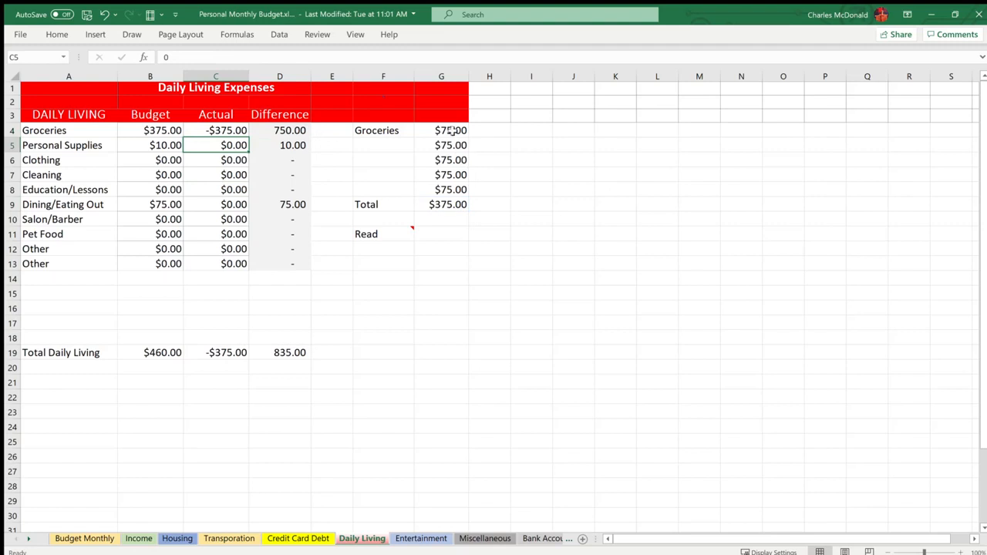
# Set the Groceries actual amount to the formula =G9 so it takes the groceries total.
pyautogui.click(229, 134)
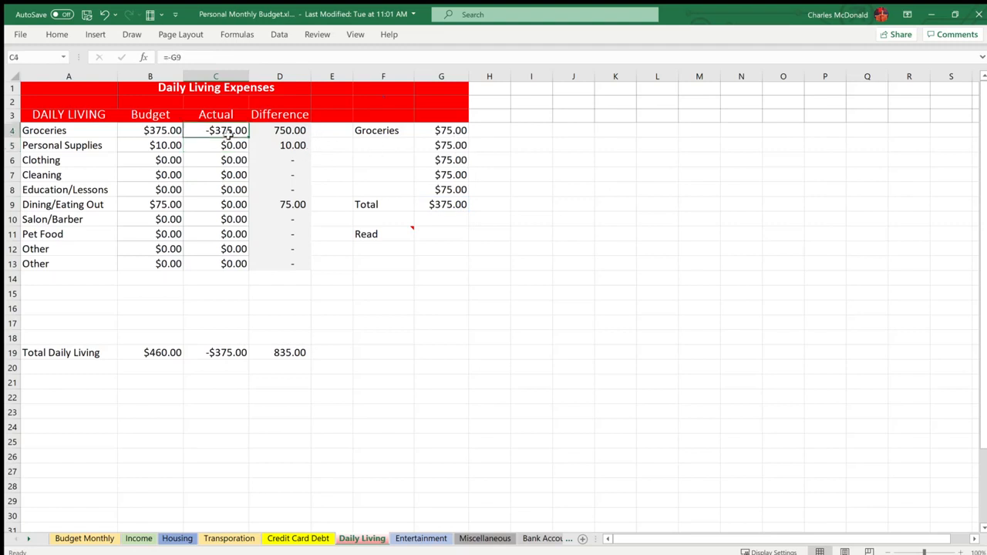
pyautogui.press('BackSpace')
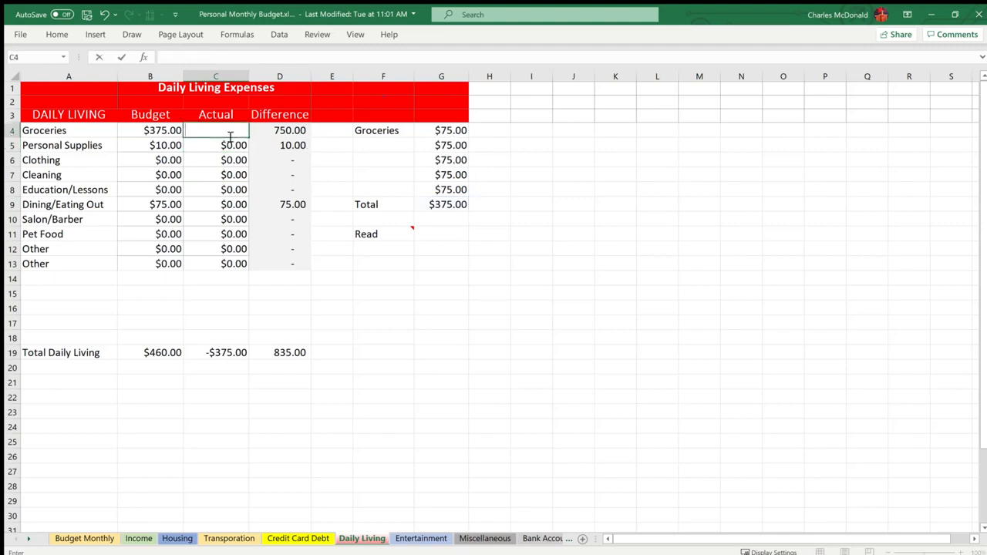
pyautogui.write('=')
pyautogui.click(451, 205)
pyautogui.press('Return')
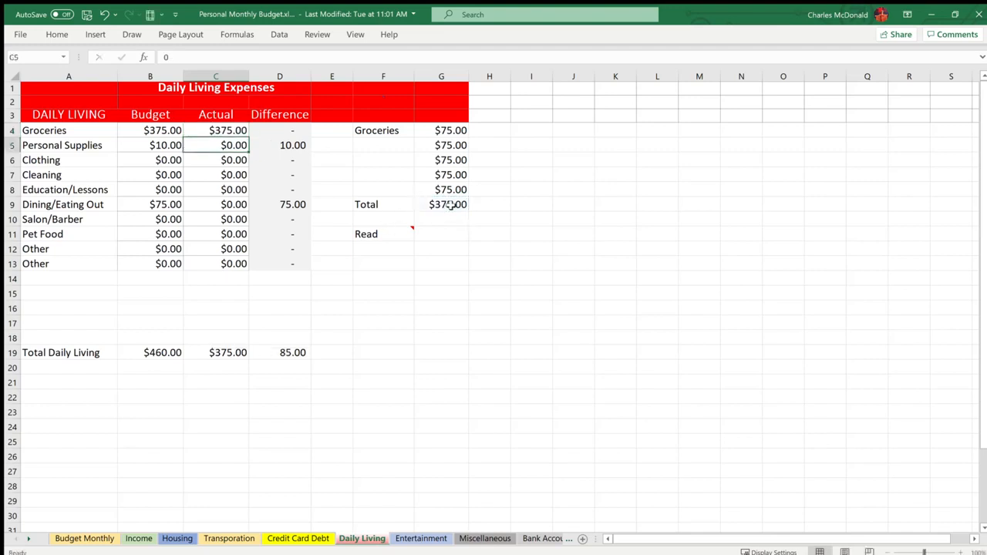
# Set all five individual grocery amounts in G4 to G8 on the Daily Living sheet to 0.
pyautogui.moveTo(456, 132); pyautogui.dragTo(430, 191)
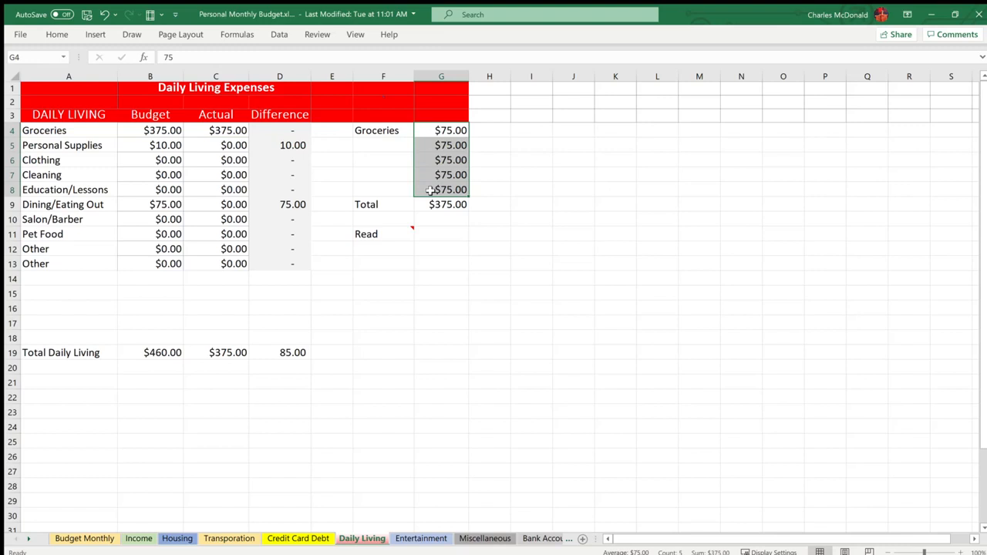
pyautogui.press('BackSpace')
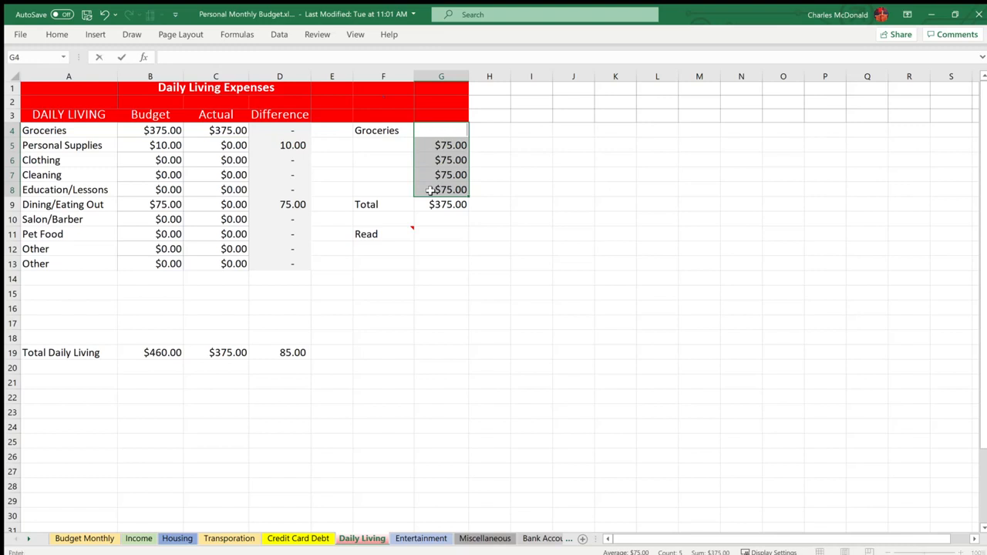
pyautogui.click(453, 149)
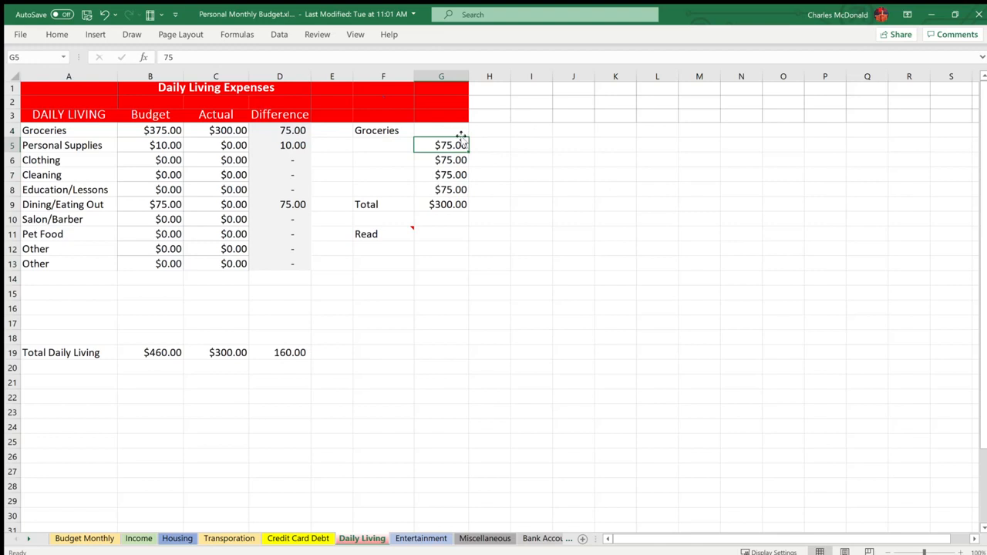
pyautogui.write('0')
pyautogui.press('Return')
pyautogui.write('0')
pyautogui.press('Return')
pyautogui.write('0')
pyautogui.press('Return')
pyautogui.write('0')
pyautogui.press('Return')
pyautogui.press('Up')
pyautogui.press('Up')
pyautogui.press('Up')
pyautogui.press('Up')
pyautogui.press('Up')
pyautogui.write('0')
pyautogui.press('Return')
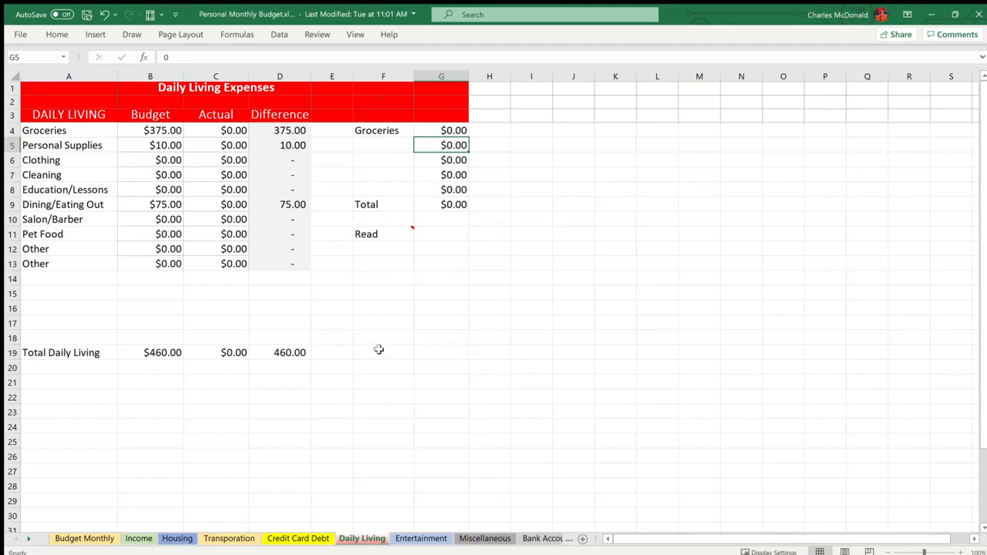
# On the Income sheet, set the actual amounts of all five Work Pay Weekly rows to 0.
pyautogui.click(140, 537)
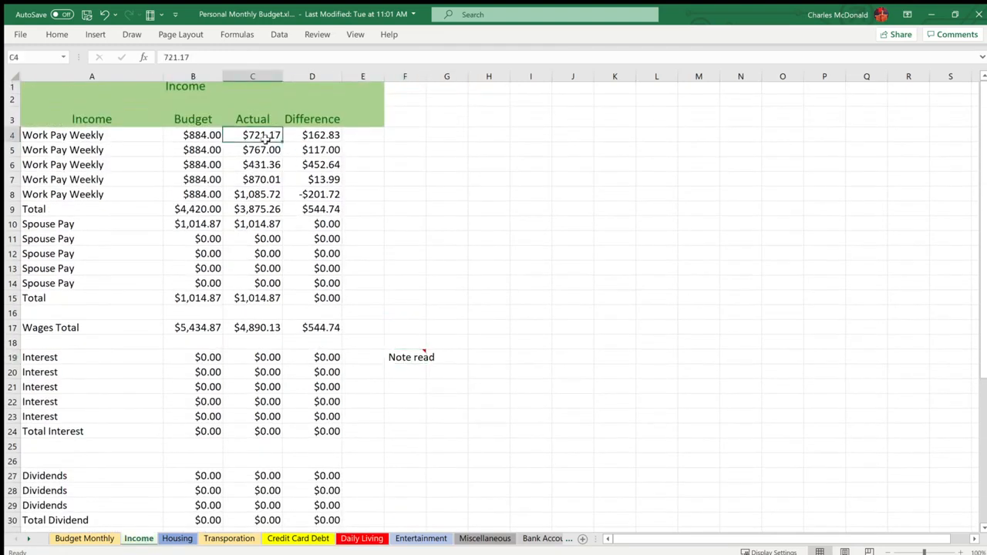
pyautogui.write('0')
pyautogui.press('Return')
pyautogui.write('0')
pyautogui.press('Return')
pyautogui.write('0')
pyautogui.press('Return')
pyautogui.write('0')
pyautogui.press('Return')
pyautogui.write('0')
pyautogui.press('Return')
pyautogui.press('F2')
pyautogui.write('0')
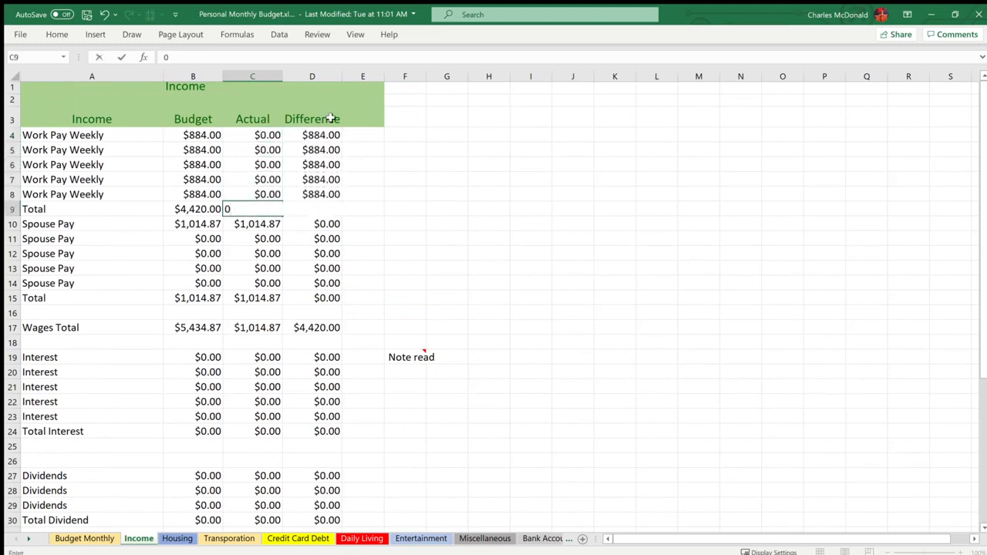
pyautogui.press('BackSpace')
pyautogui.click(266, 191)
# Set the actual amount of the first Spouse Pay row on the Income sheet to 0.
pyautogui.click(262, 223)
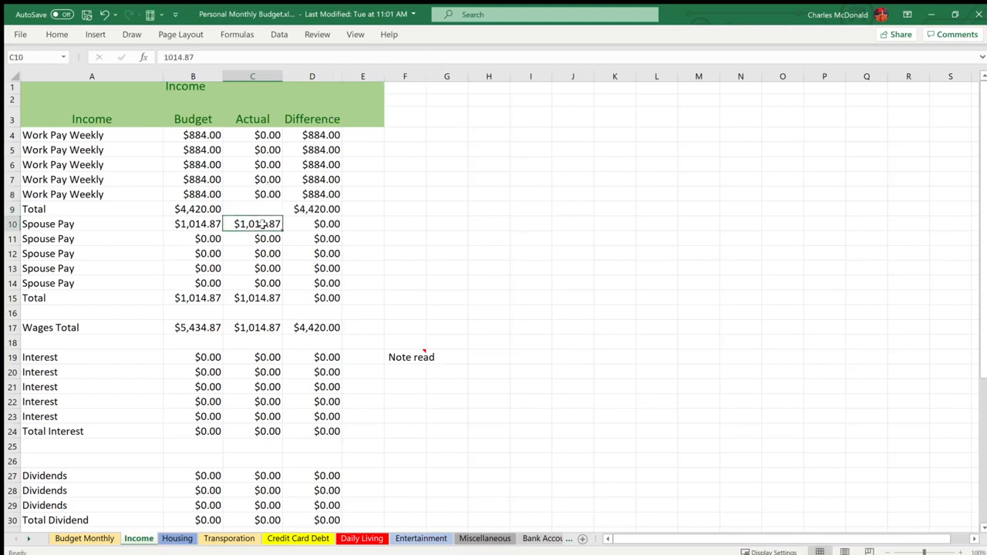
pyautogui.press('F2')
pyautogui.press('BackSpace')
pyautogui.press('BackSpace')
pyautogui.press('BackSpace')
pyautogui.press('BackSpace')
pyautogui.press('BackSpace')
pyautogui.press('BackSpace')
pyautogui.press('BackSpace')
pyautogui.write('0')
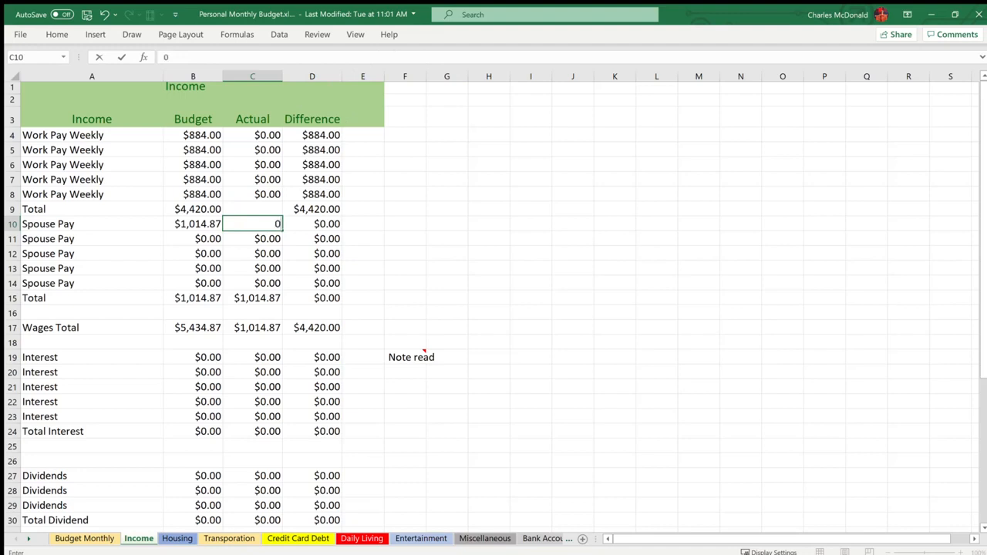
pyautogui.press('Return')
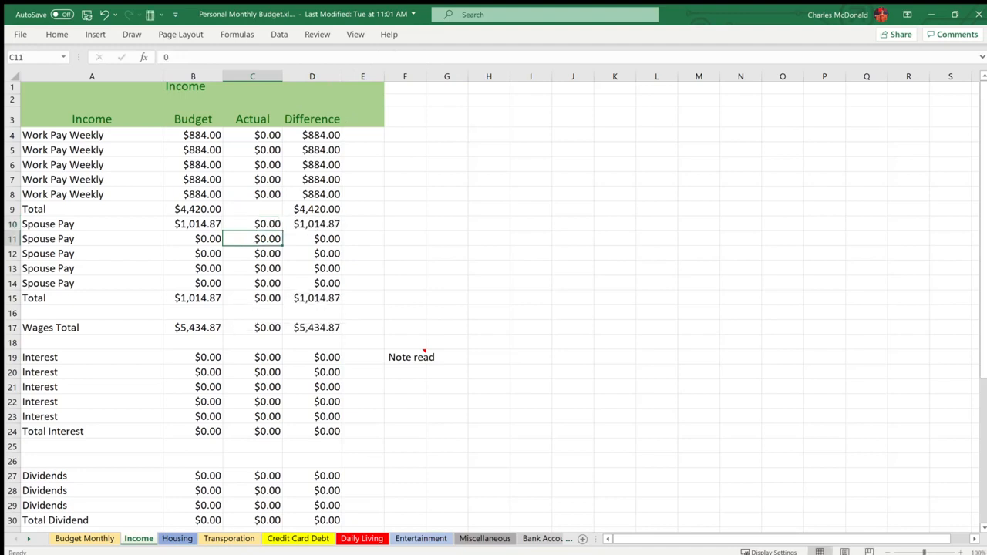
# Copy the Work Pay total formula from the Budget column into the Actual total in C9 and check the rest of the Income sheet.
pyautogui.click(210, 209)
pyautogui.hotkey('ctrl', 'c')
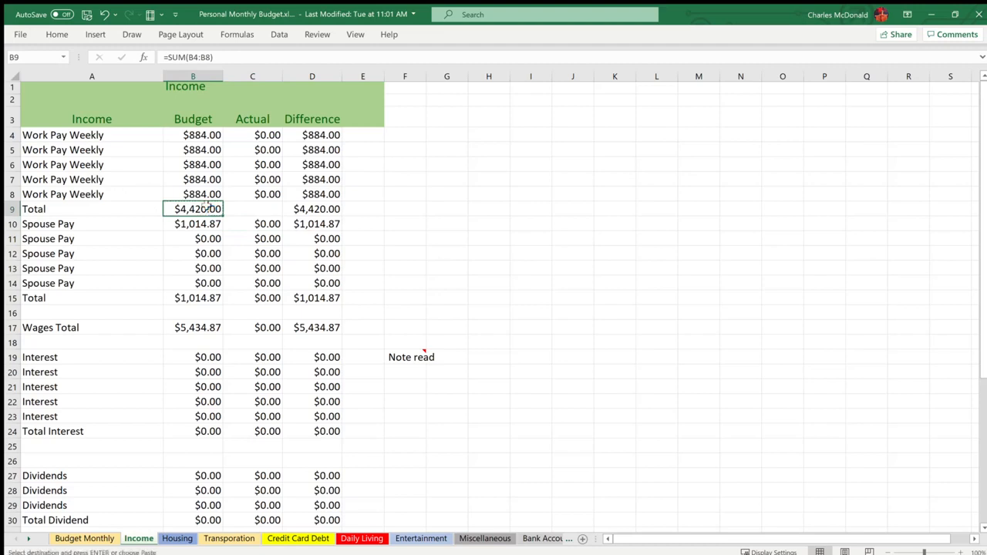
pyautogui.press('Right')
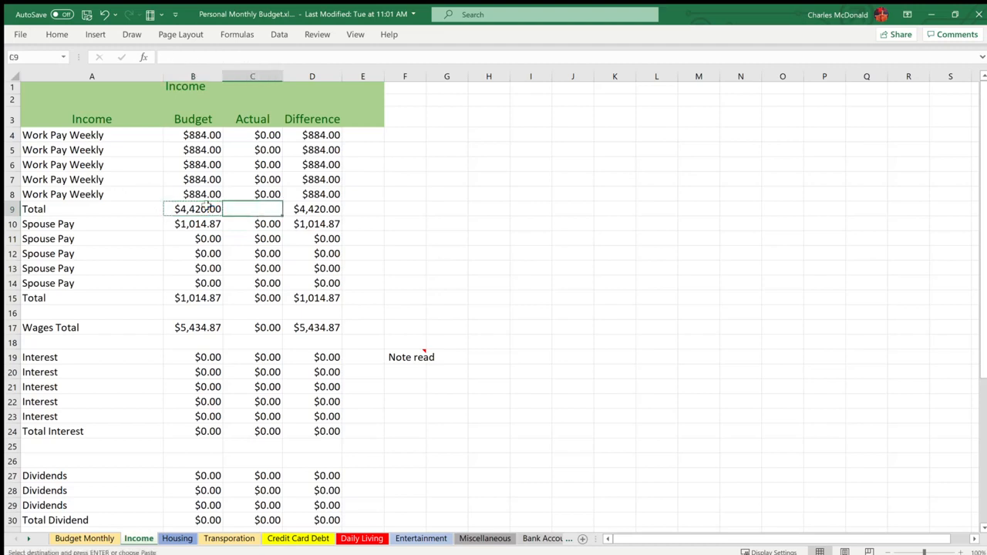
pyautogui.hotkey('ctrl', 'v')
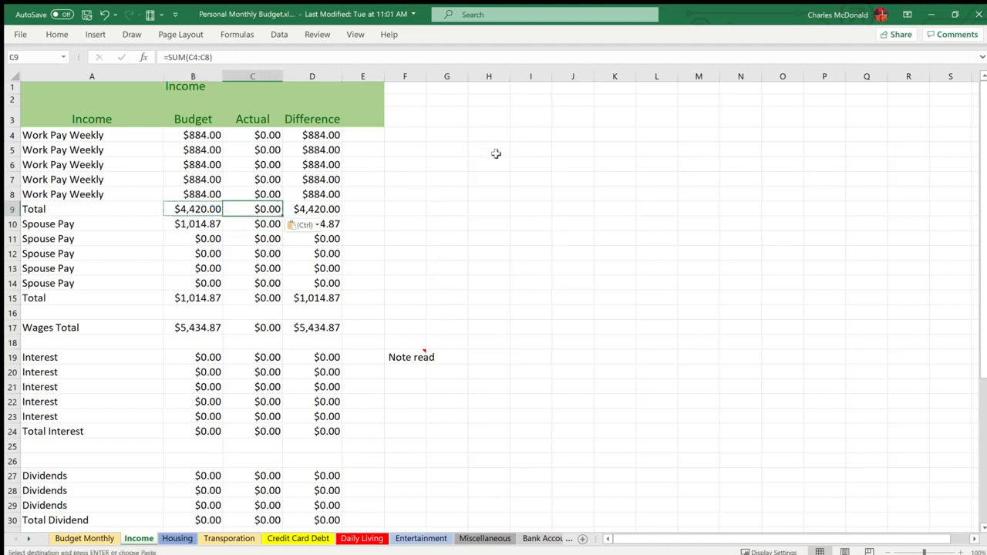
pyautogui.scroll(-3, 495, 154)
pyautogui.scroll(-3, 492, 156)
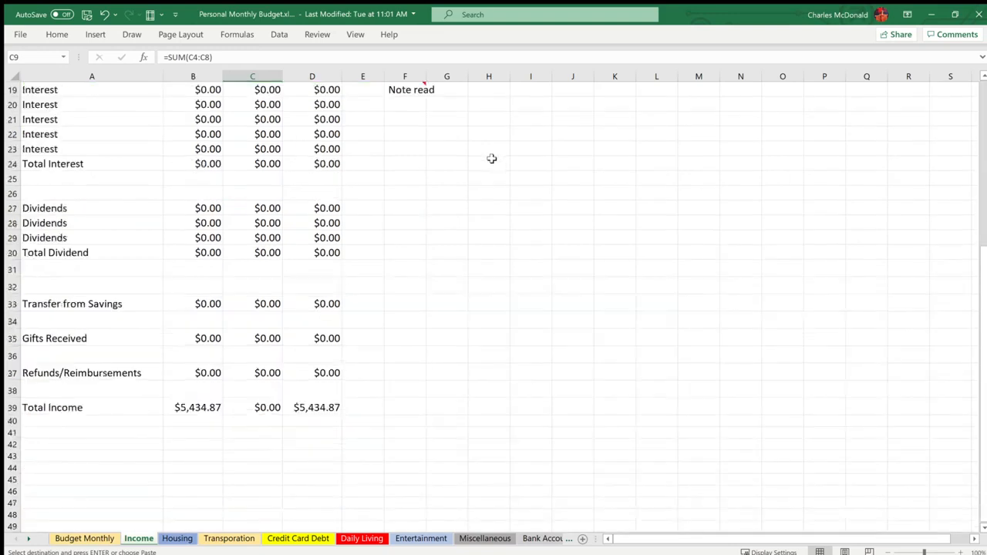
pyautogui.scroll(4, 418, 212)
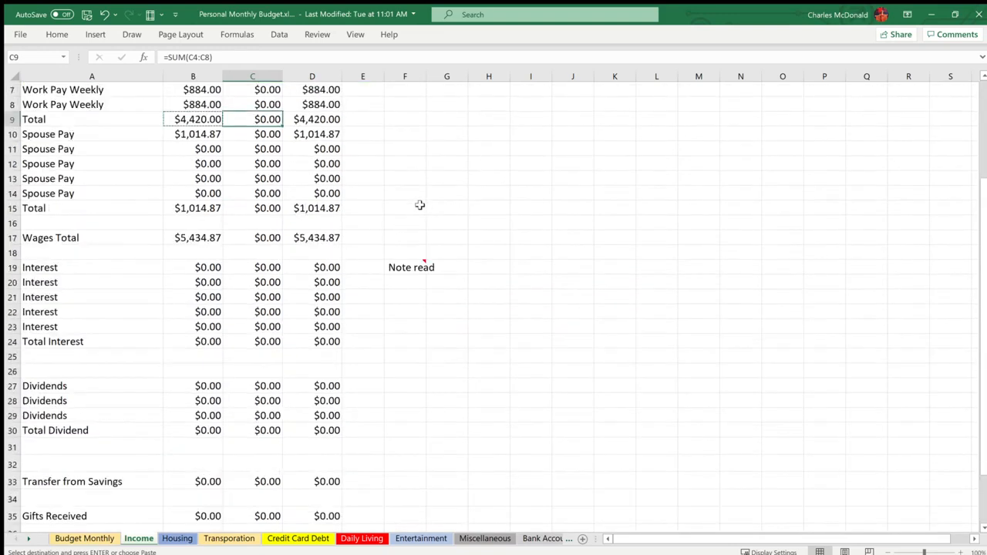
pyautogui.scroll(1, 420, 205)
pyautogui.scroll(1, 421, 203)
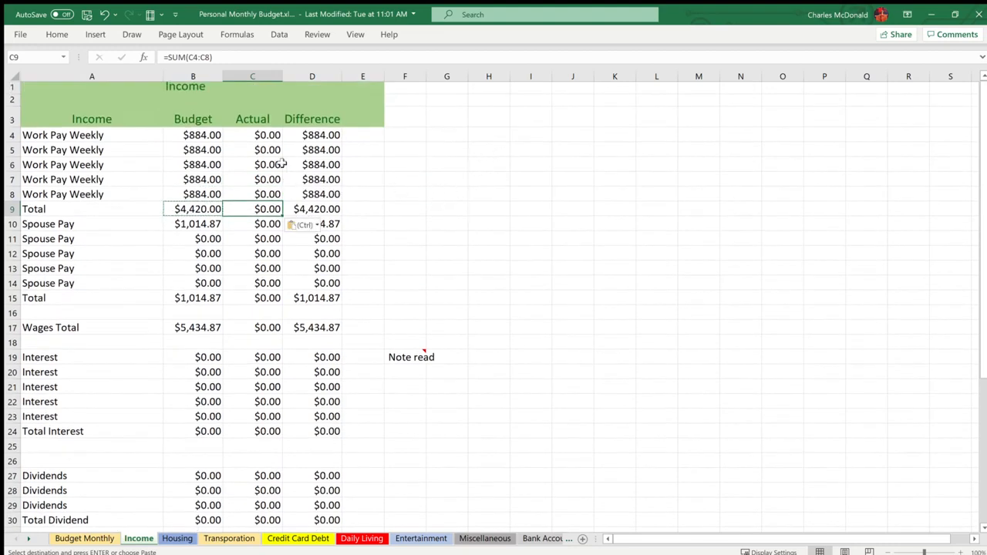
pyautogui.click(279, 136)
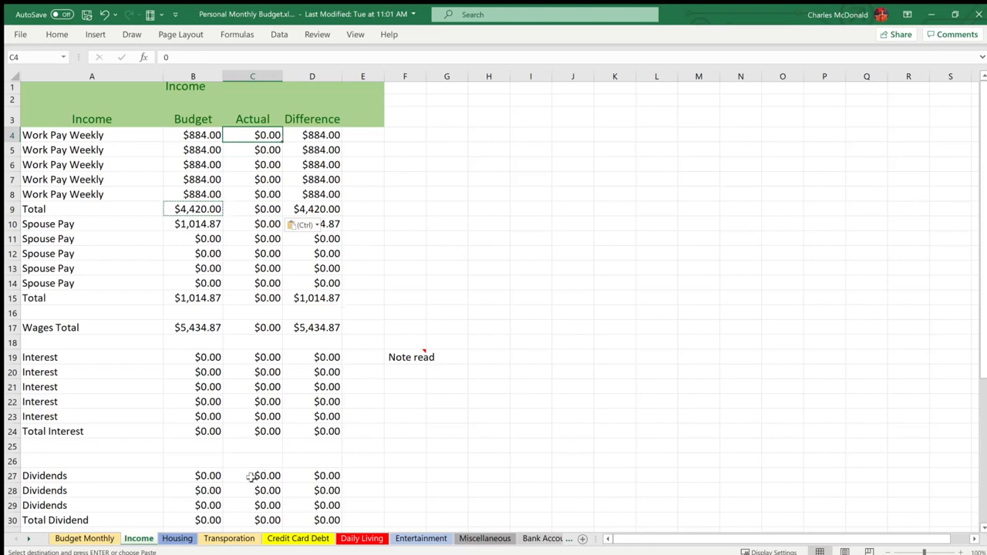
# On the Transporation sheet, set the actual Fuel and Repairs amounts of Auto 1 to 0.
pyautogui.click(224, 538)
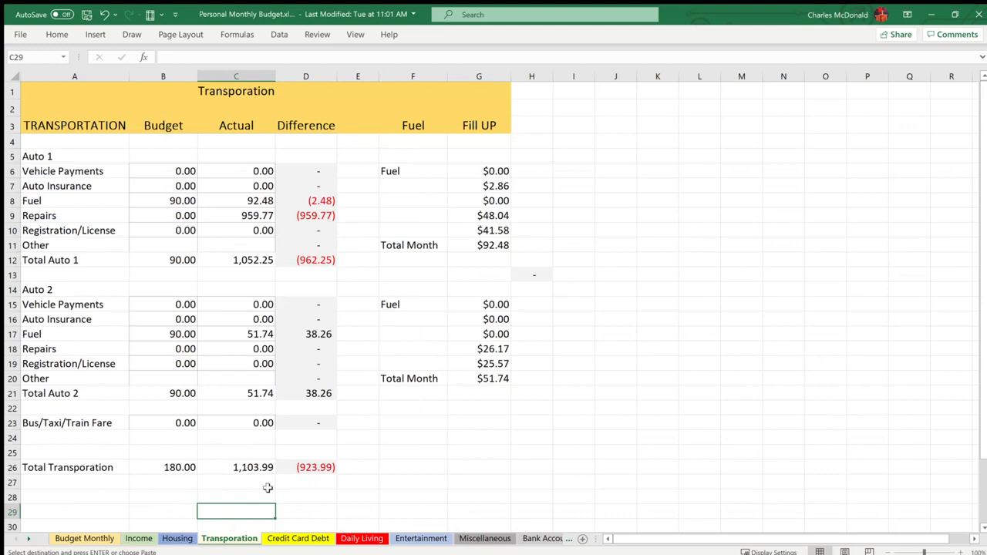
pyautogui.click(258, 202)
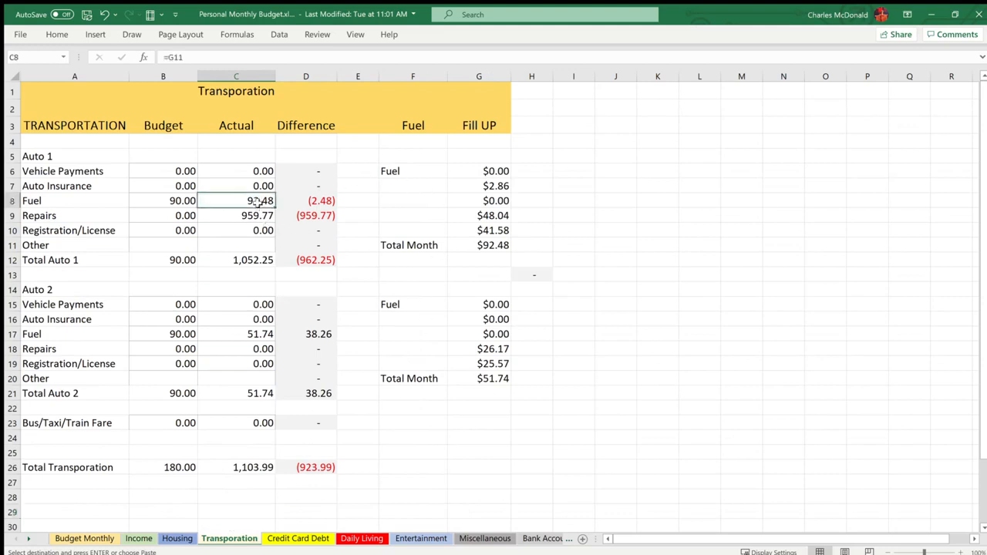
pyautogui.write('0')
pyautogui.press('Return')
pyautogui.write('0')
pyautogui.hotkey('ctrl', 'Return')
pyautogui.press('Return')
# Set the actual Fuel amount of Auto 2 on the Transporation sheet to 0.
pyautogui.press('Down')
pyautogui.press('Down')
pyautogui.press('Down')
pyautogui.press('Down')
pyautogui.press('Down')
pyautogui.press('Down')
pyautogui.press('Down')
pyautogui.press('Down')
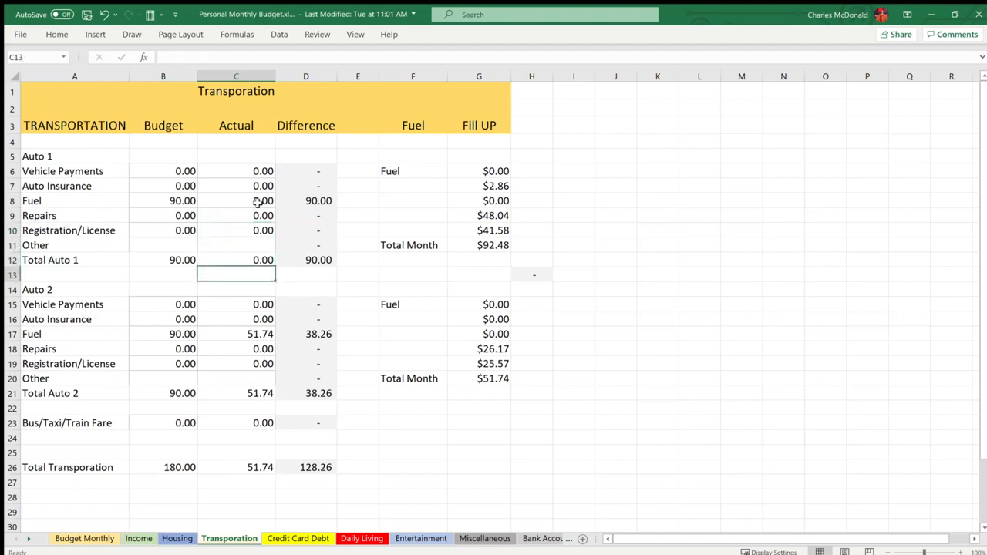
pyautogui.write('0')
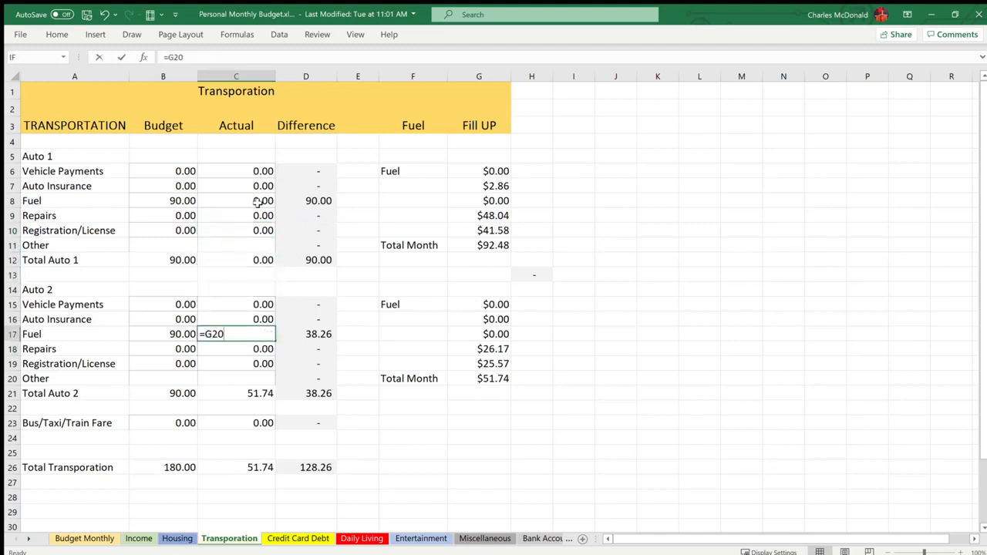
pyautogui.press('Return')
pyautogui.press('Down')
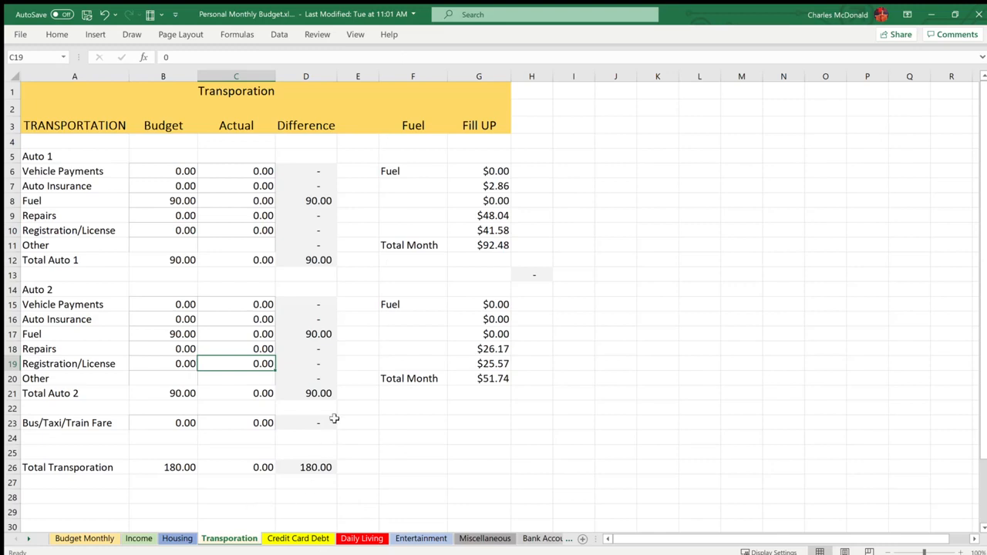
# On the Credit Card Debt sheet, set Card 1's balance to 1285.84 and its payments and charges to 0.
pyautogui.click(297, 538)
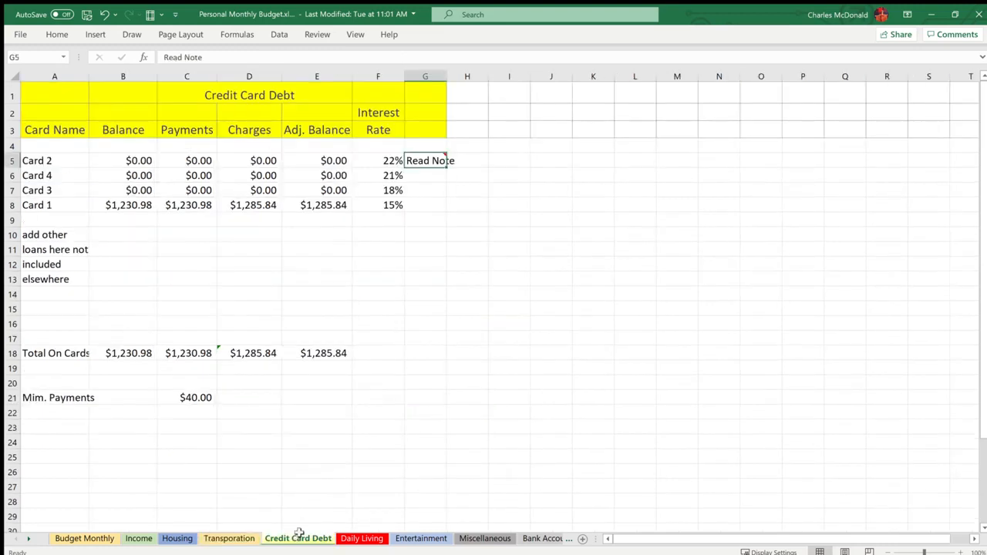
pyautogui.click(119, 206)
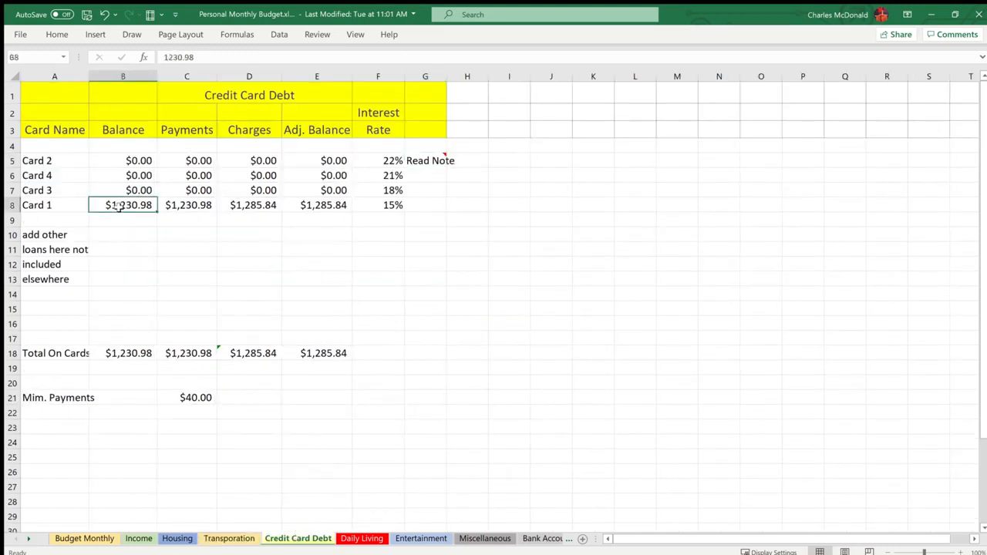
pyautogui.write('1')
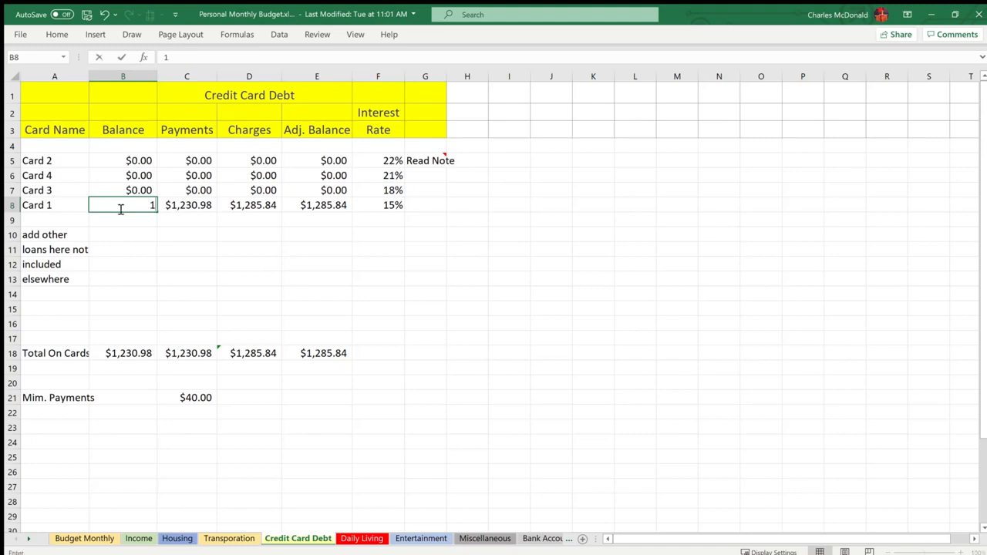
pyautogui.write('285.84')
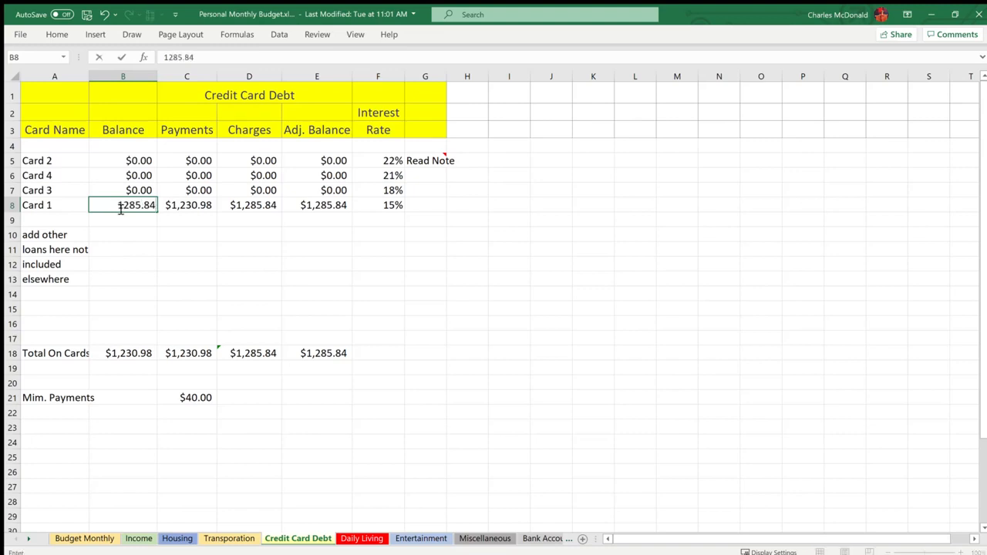
pyautogui.press('Tab')
pyautogui.write('0')
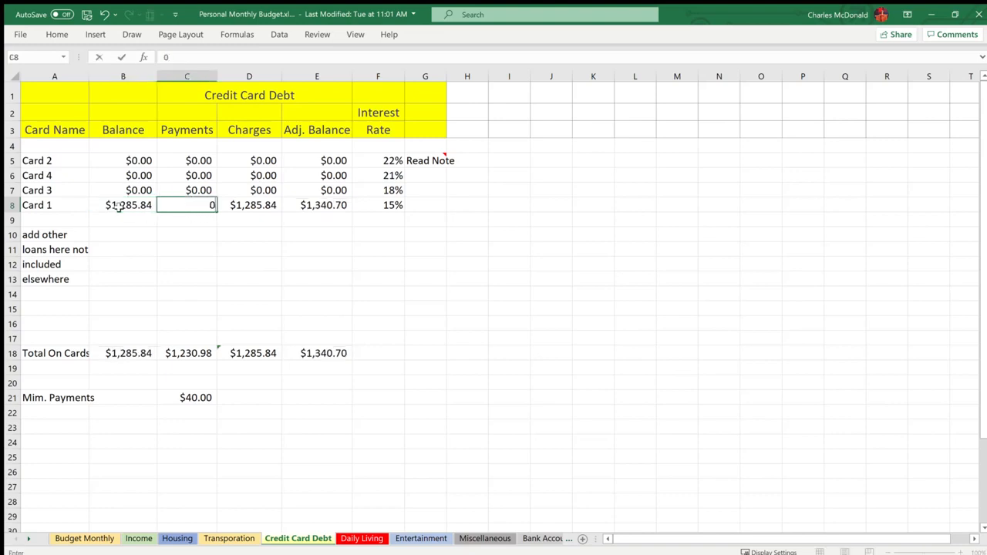
pyautogui.press('Tab')
pyautogui.write('0')
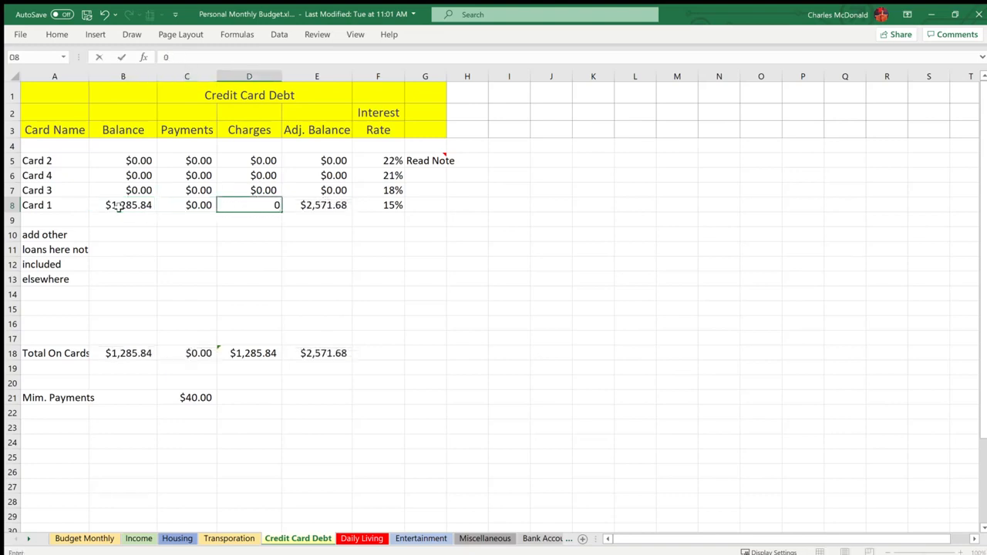
pyautogui.press('Return')
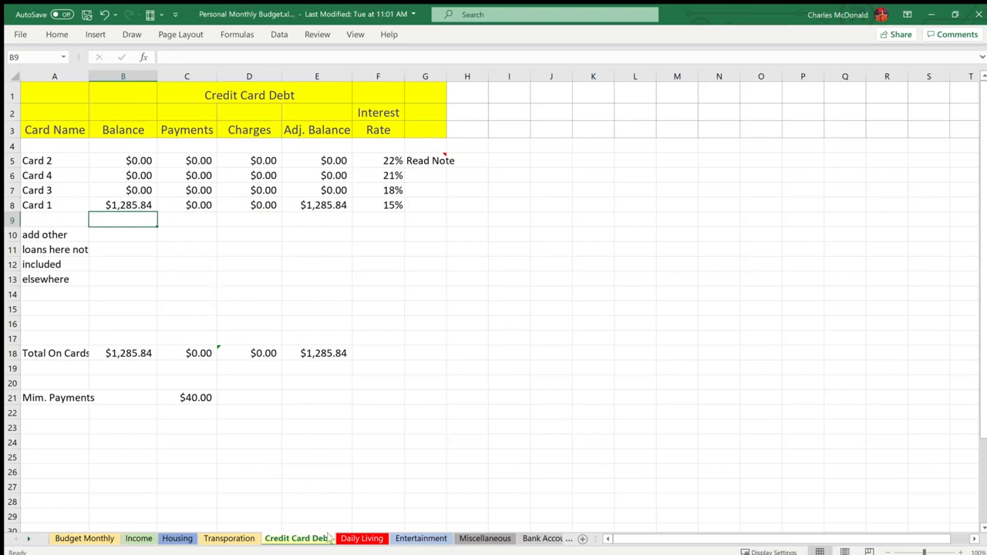
# Check the Daily Living, Entertainment, Miscellaneous, Bank Accounts and Budget Monthly sheets for amounts that still need resetting.
pyautogui.click(359, 538)
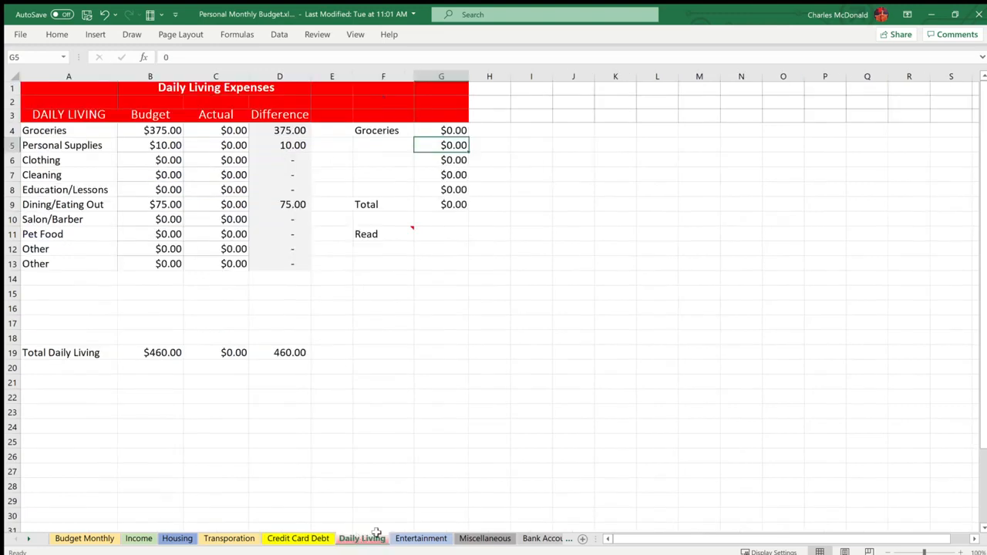
pyautogui.click(418, 537)
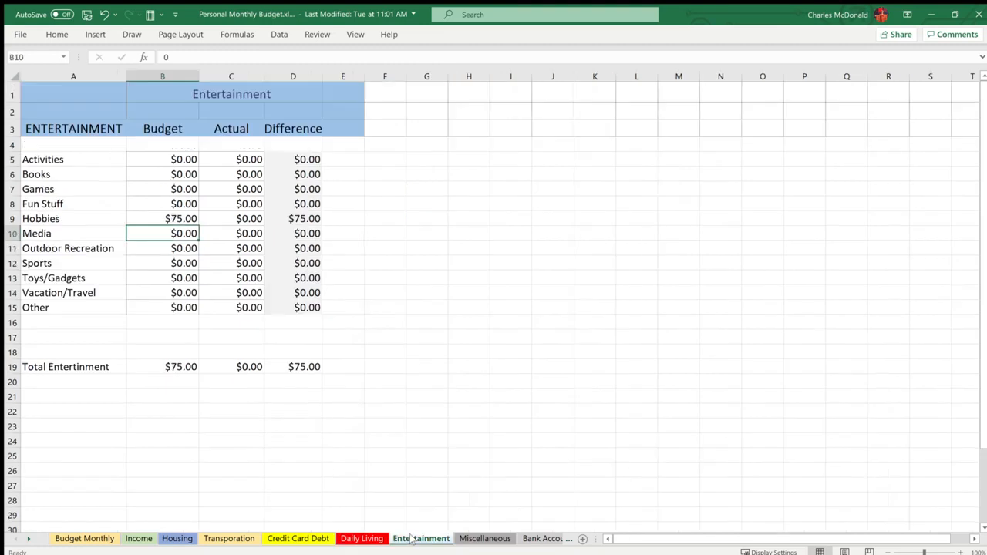
pyautogui.click(467, 539)
pyautogui.click(527, 539)
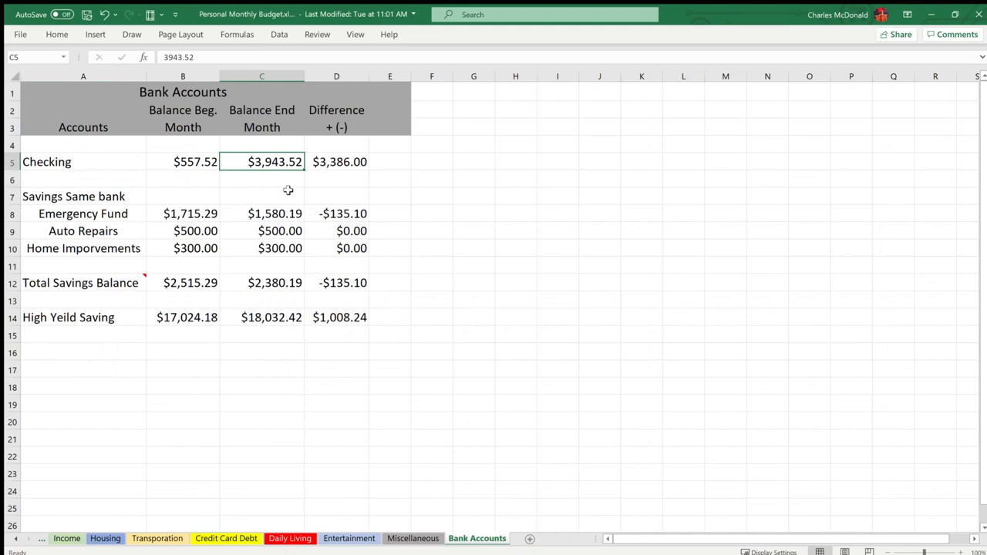
pyautogui.click(198, 168)
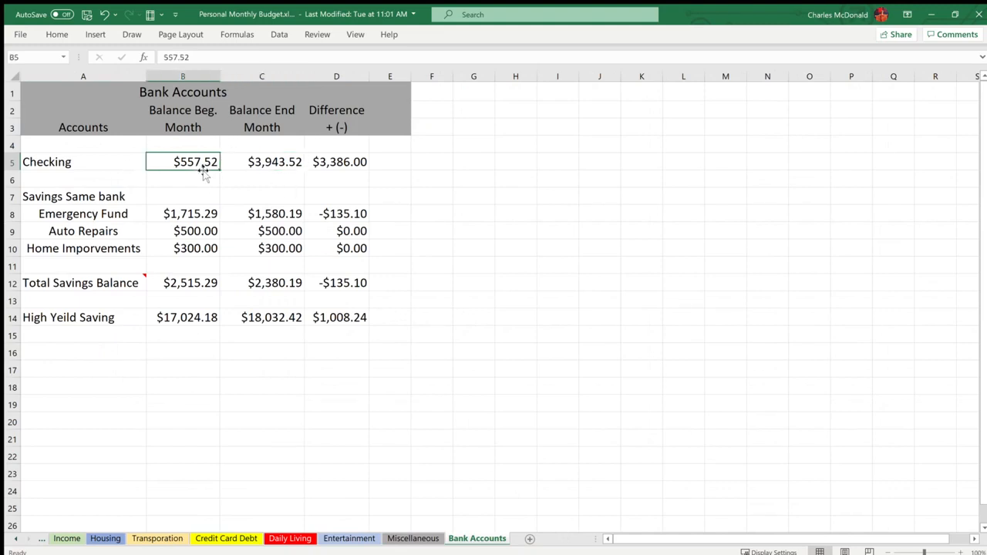
pyautogui.click(407, 193)
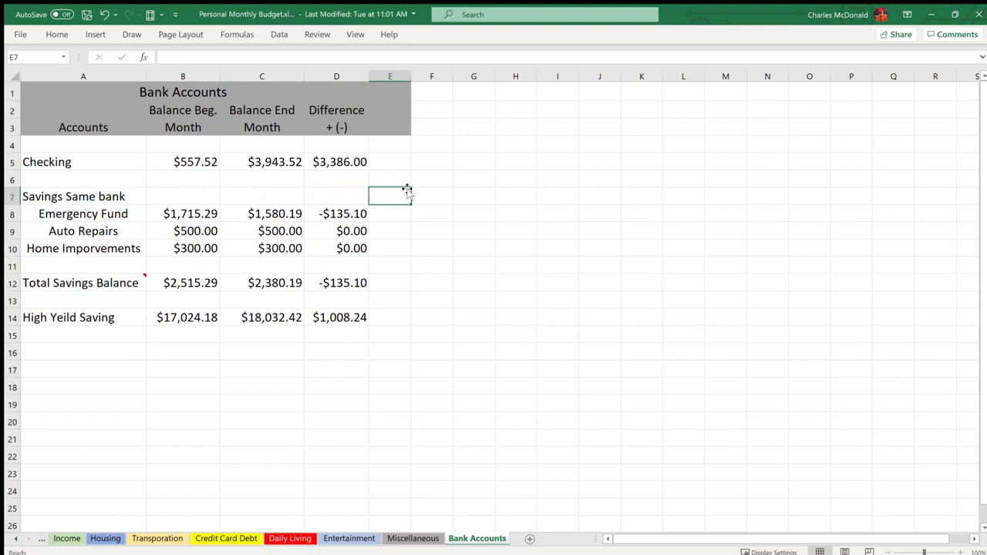
pyautogui.click(209, 162)
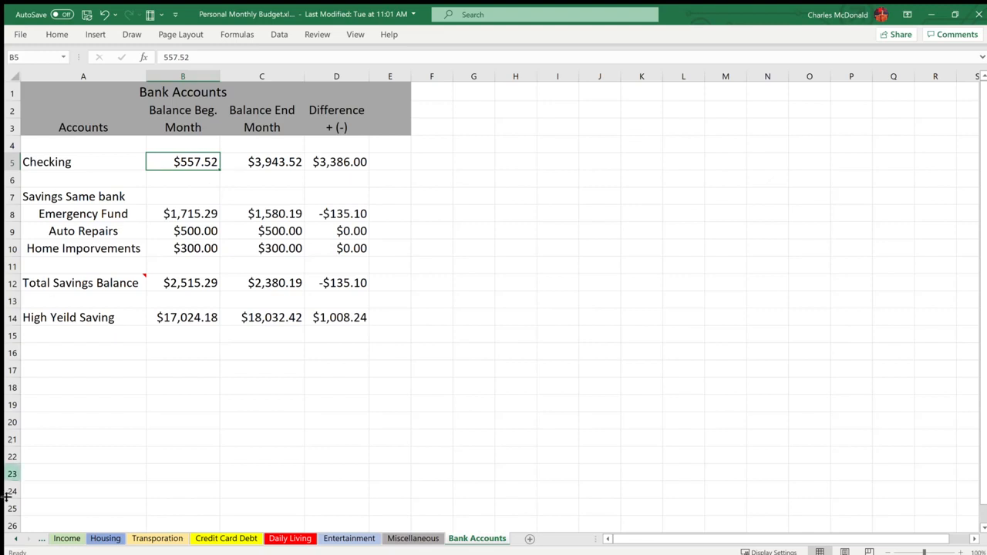
pyautogui.click(14, 539)
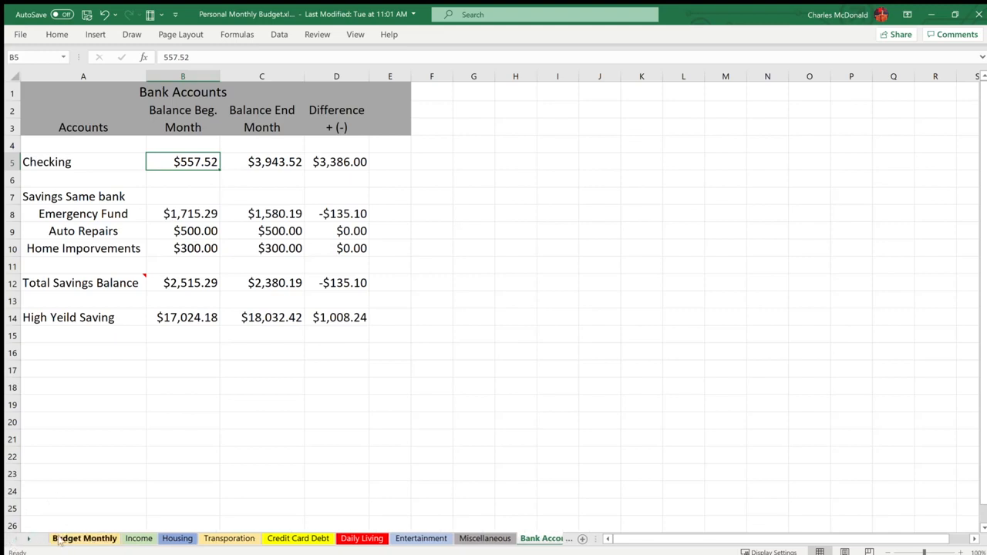
pyautogui.click(57, 538)
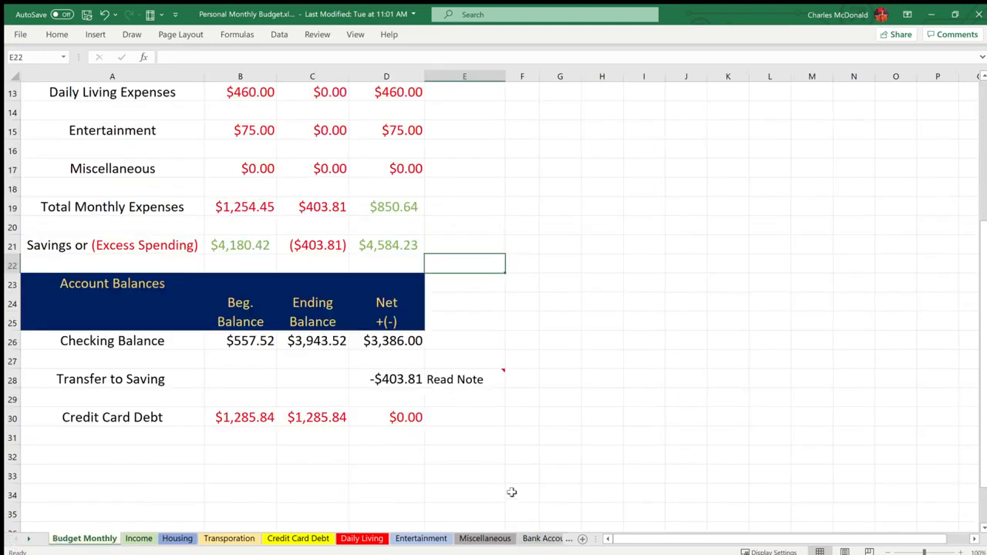
# On the Bank Accounts sheet, set Checking's beginning-of-month balance to 2372.30 and its end-of-month balance to 0.
pyautogui.click(539, 537)
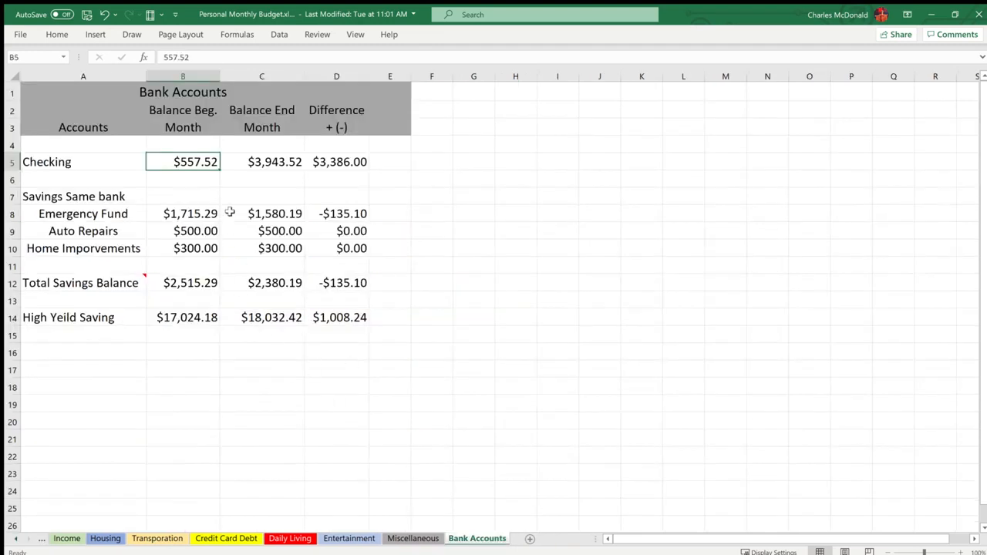
pyautogui.write('2372.')
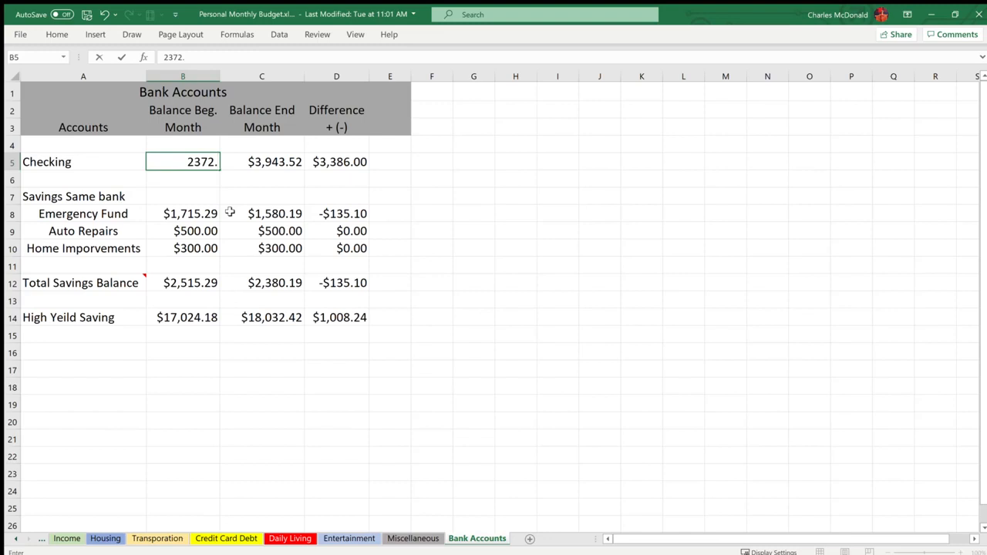
pyautogui.write('30')
pyautogui.press('Return')
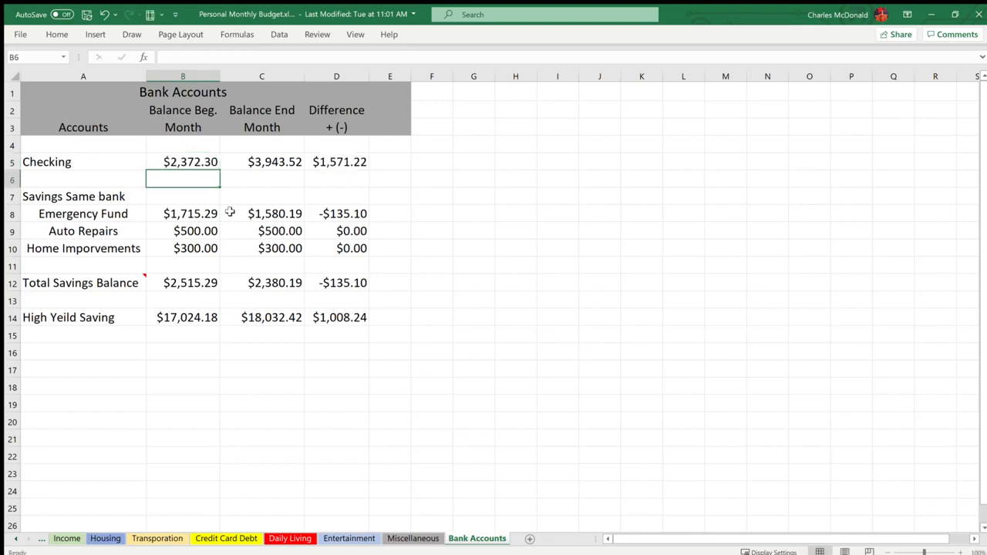
pyautogui.click(279, 161)
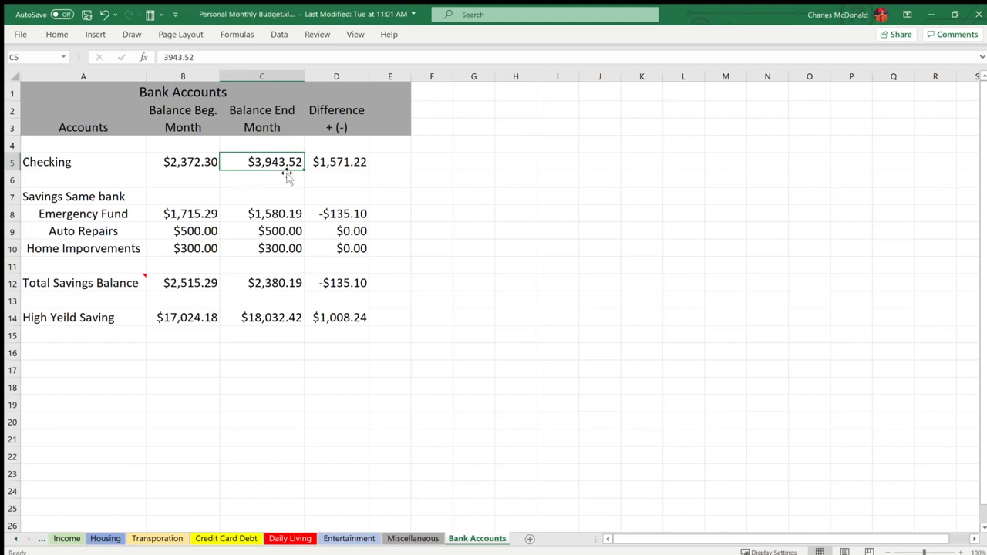
pyautogui.write('0')
pyautogui.press('Return')
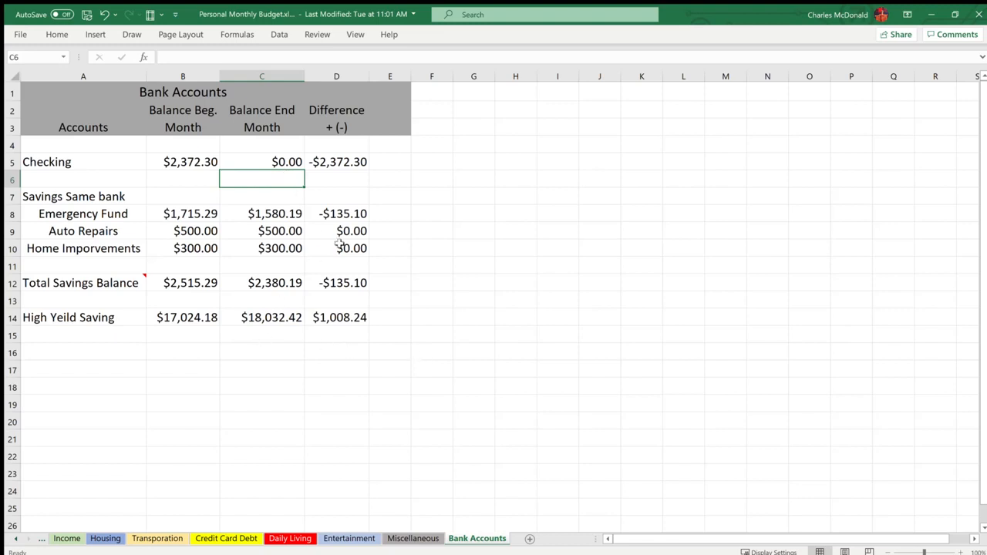
# Examine the account balances and the note beside Transfer to Saving on the Budget Monthly sheet.
pyautogui.click(285, 162)
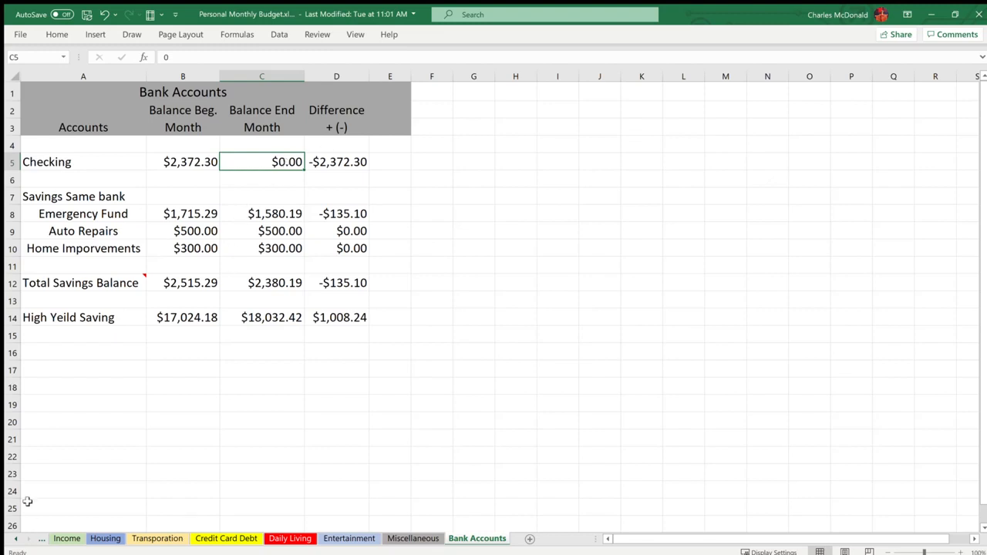
pyautogui.click(14, 537)
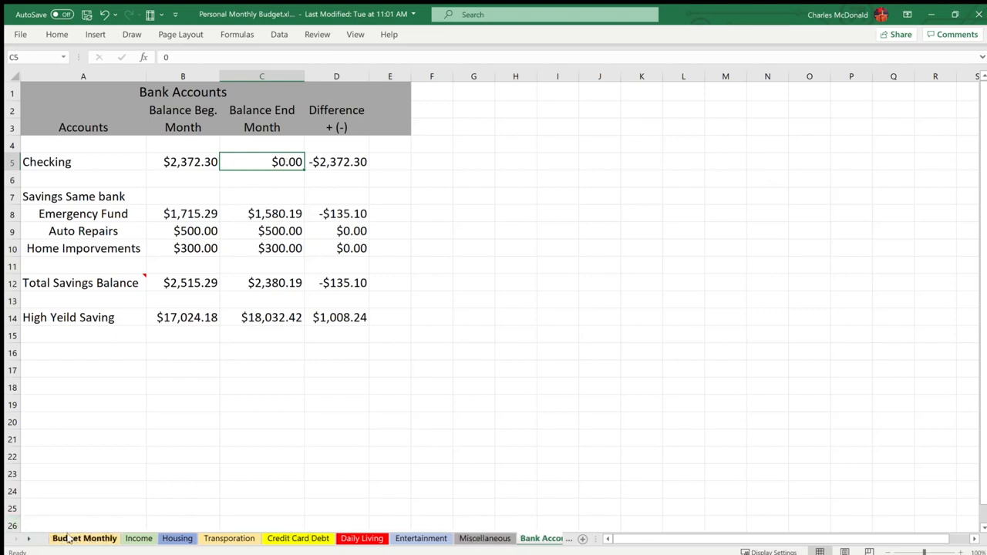
pyautogui.click(67, 538)
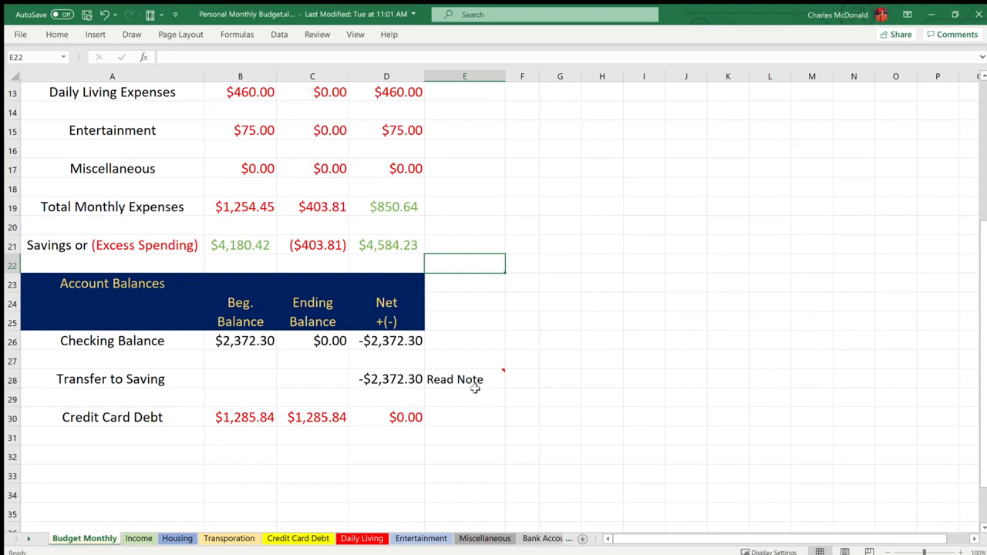
pyautogui.moveTo(478, 386)
# Set the first Work Pay Weekly actual amount on the Income sheet to 1000 and check the Budget Monthly summary.
pyautogui.click(137, 538)
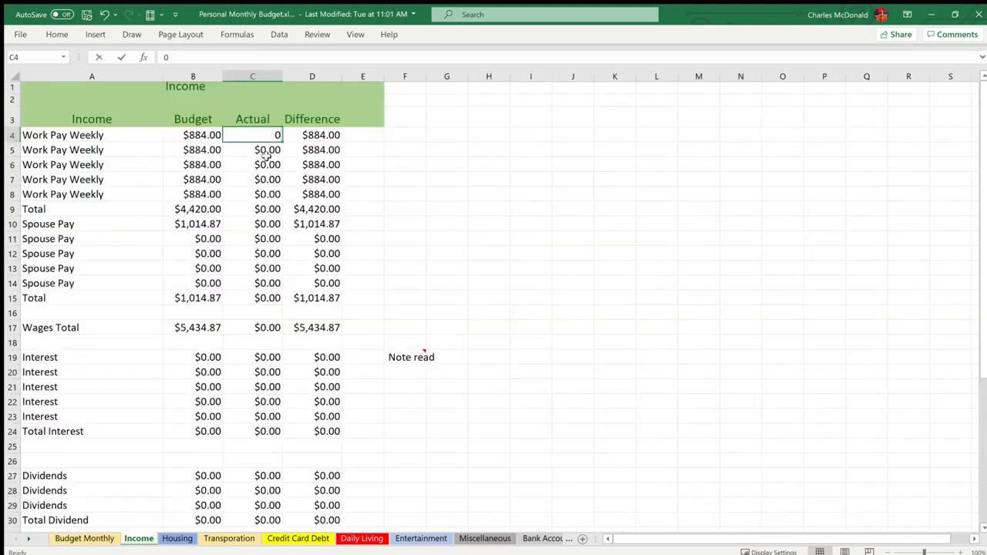
pyautogui.write('1000')
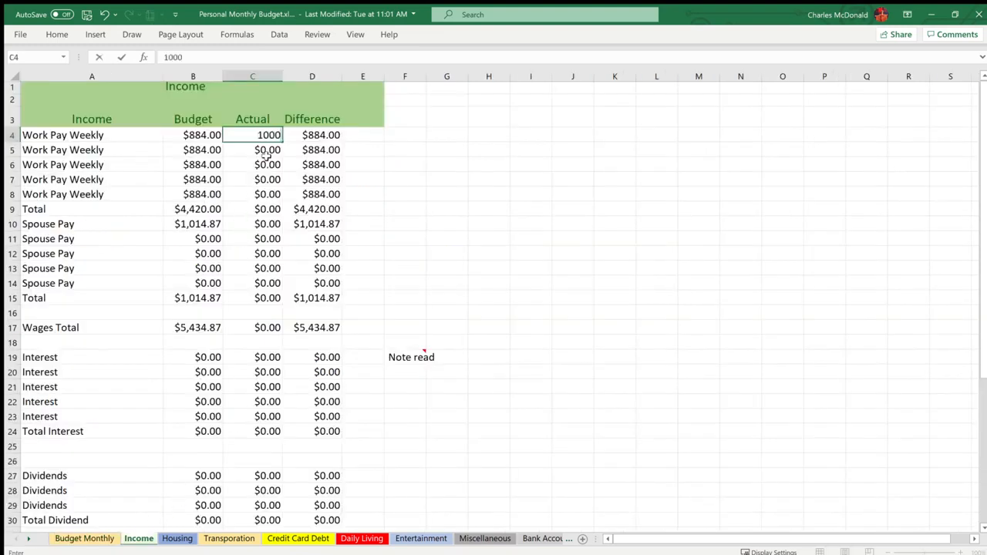
pyautogui.press('Return')
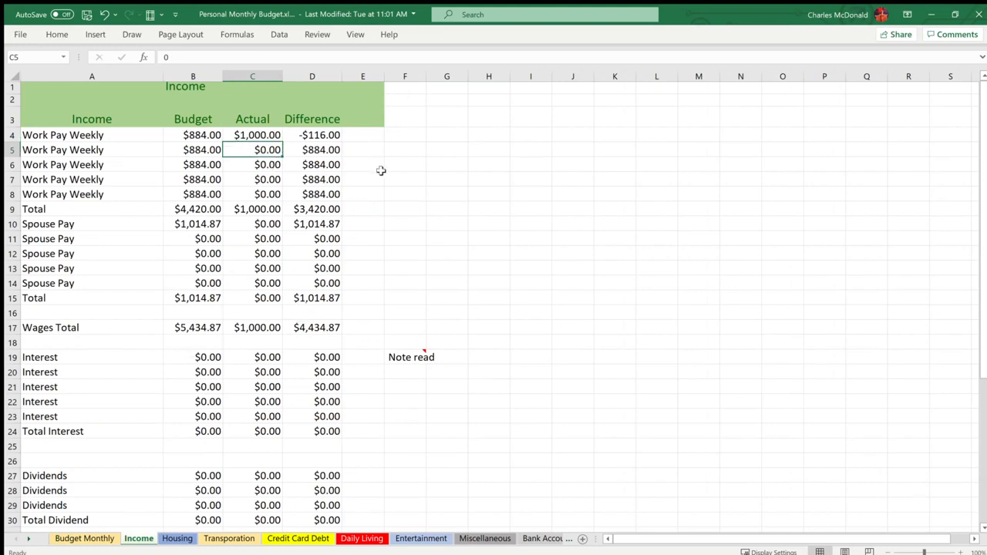
pyautogui.click(87, 539)
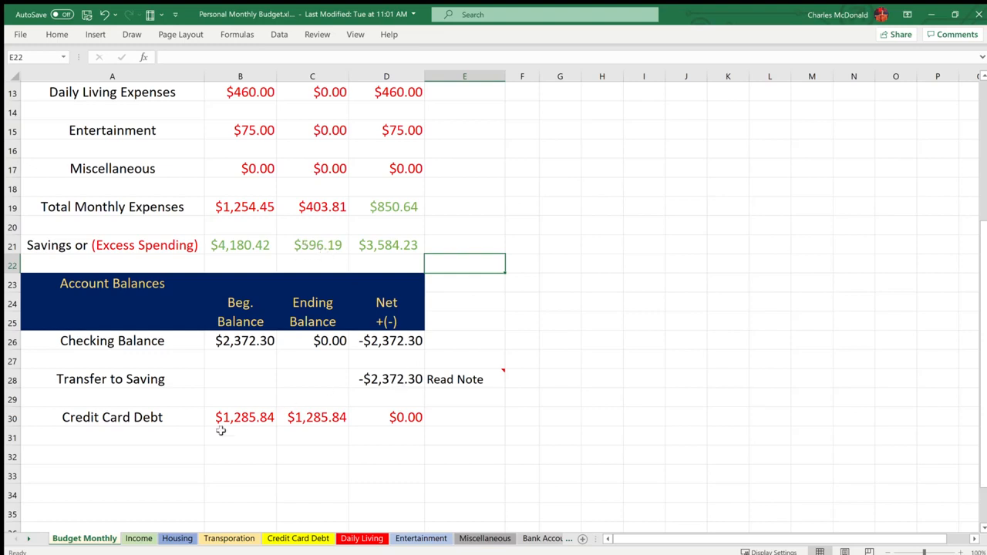
# Set Checking's end-of-month balance on the Bank Accounts sheet to 28000.
pyautogui.click(537, 539)
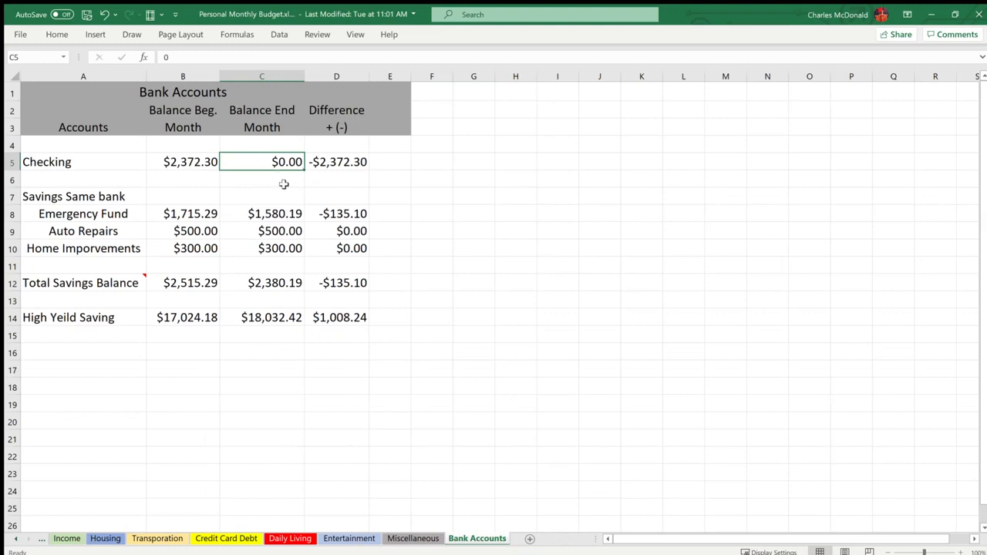
pyautogui.write('2')
pyautogui.write('8,000')
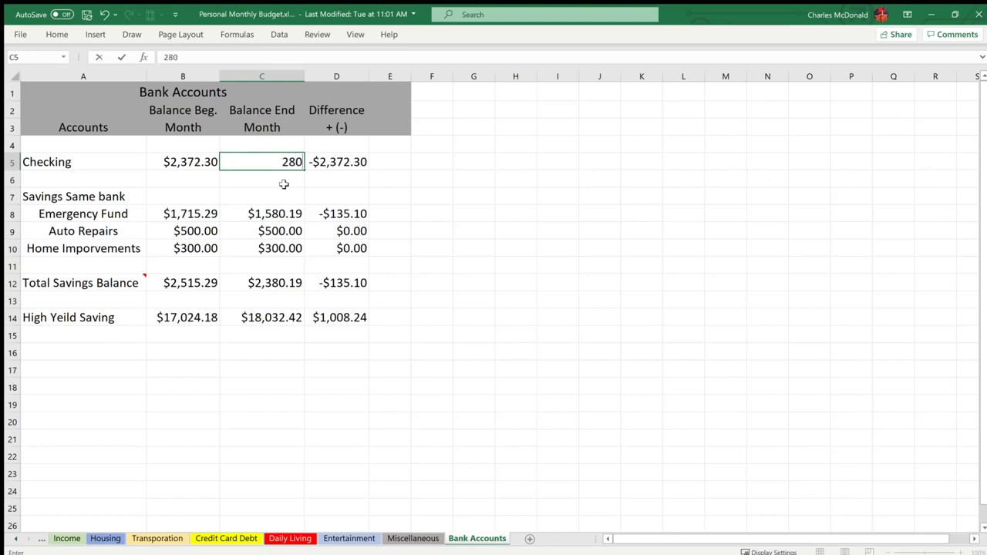
pyautogui.press('Return')
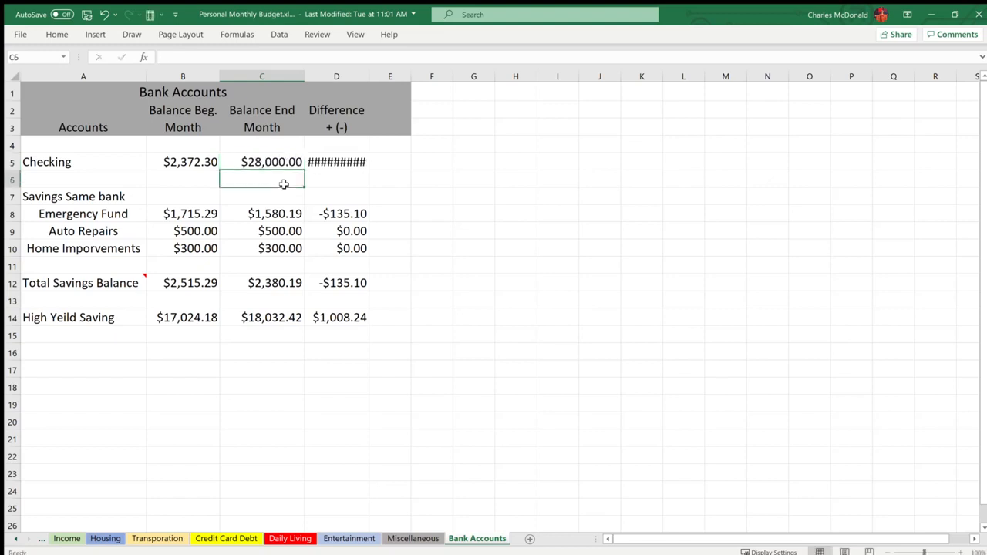
# Correct Checking's end-of-month balance to 2800 and review the account balances and expense totals on the Budget Monthly sheet.
pyautogui.press('Up')
pyautogui.write('2800')
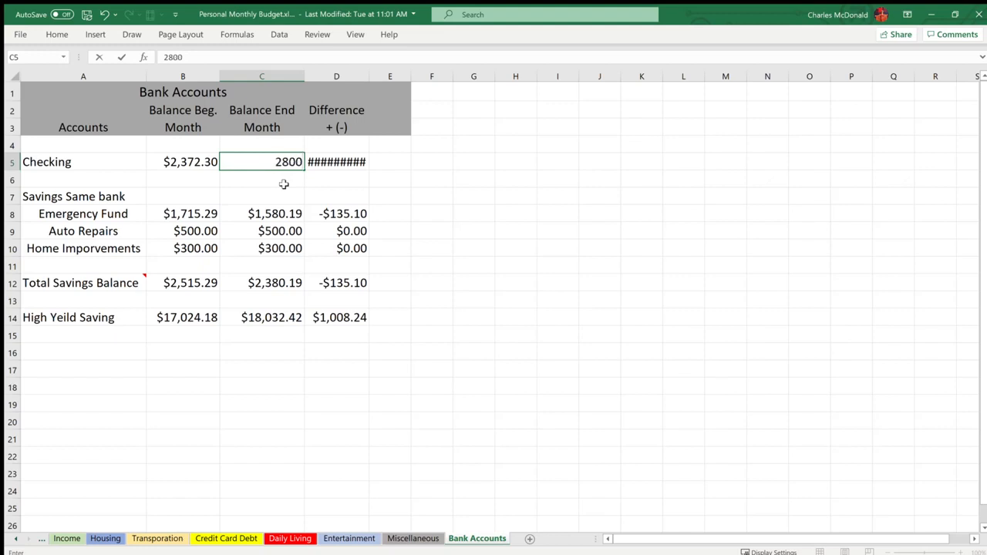
pyautogui.press('Return')
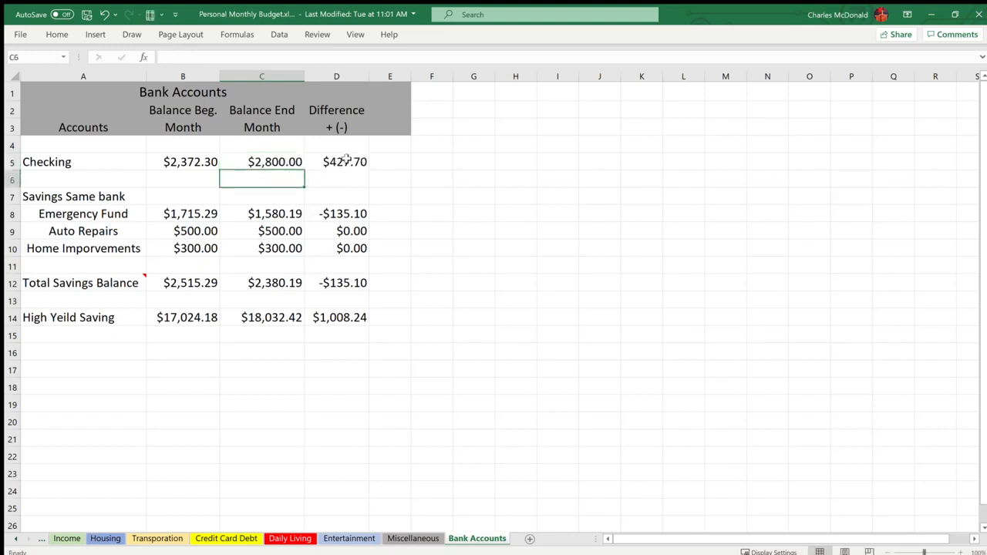
pyautogui.click(14, 538)
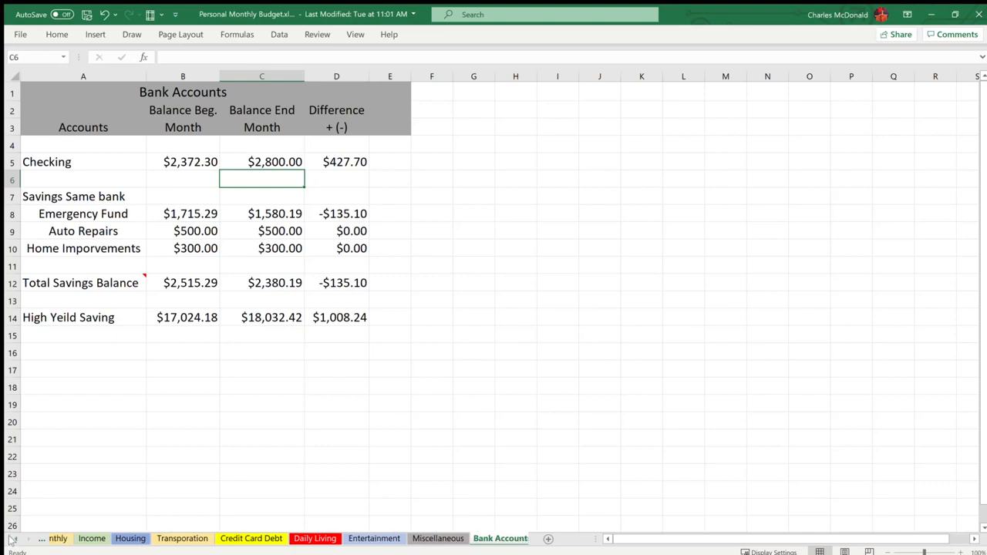
pyautogui.click(11, 539)
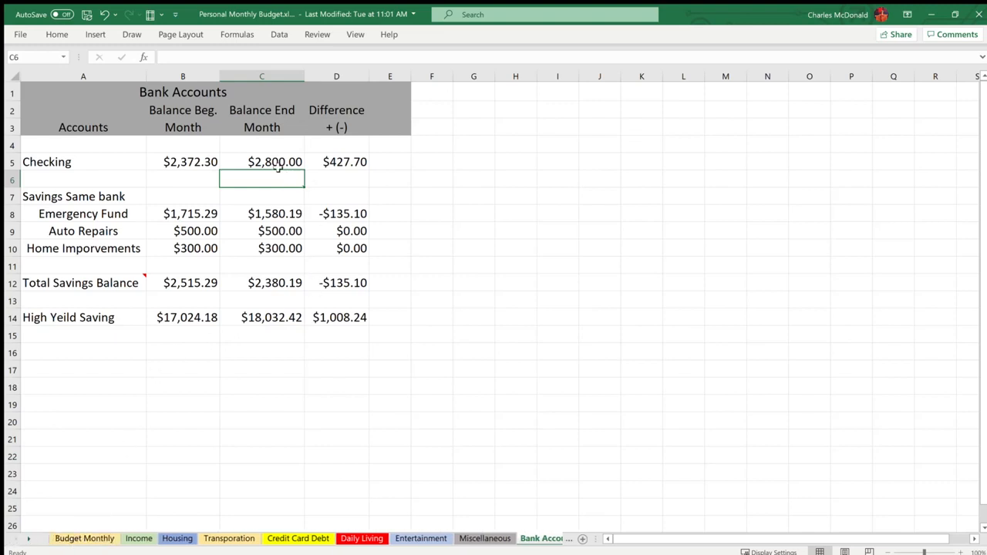
pyautogui.click(83, 538)
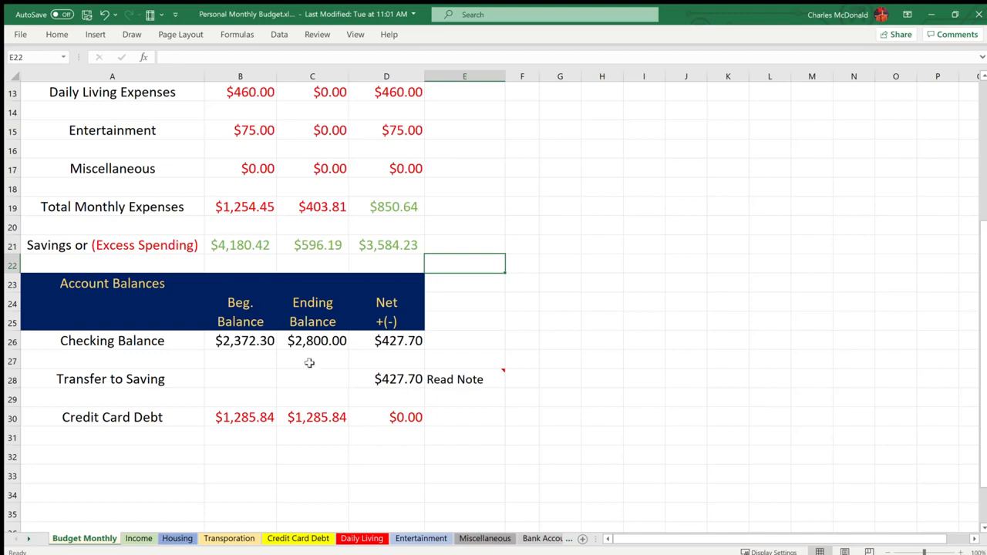
pyautogui.scroll(4, 388, 320)
pyautogui.scroll(-2, 473, 238)
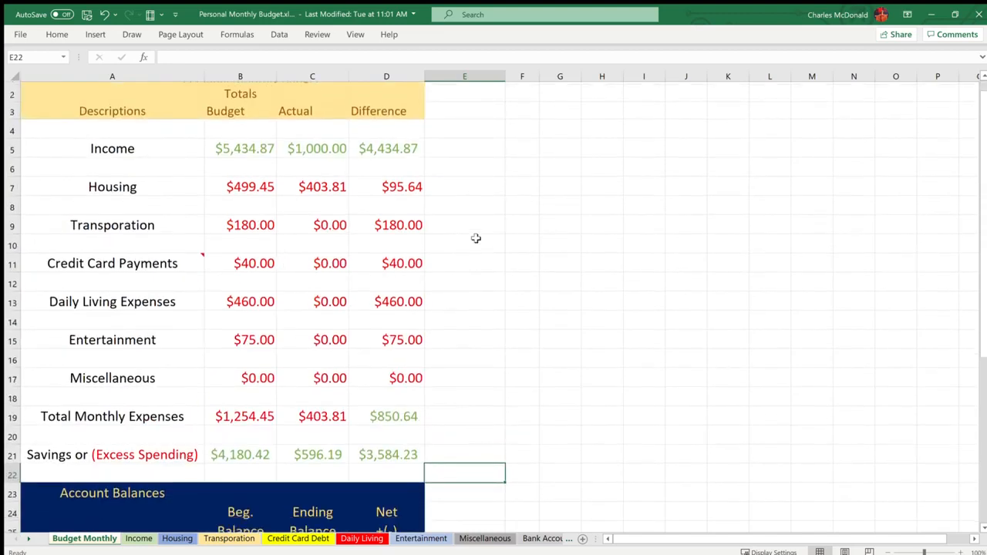